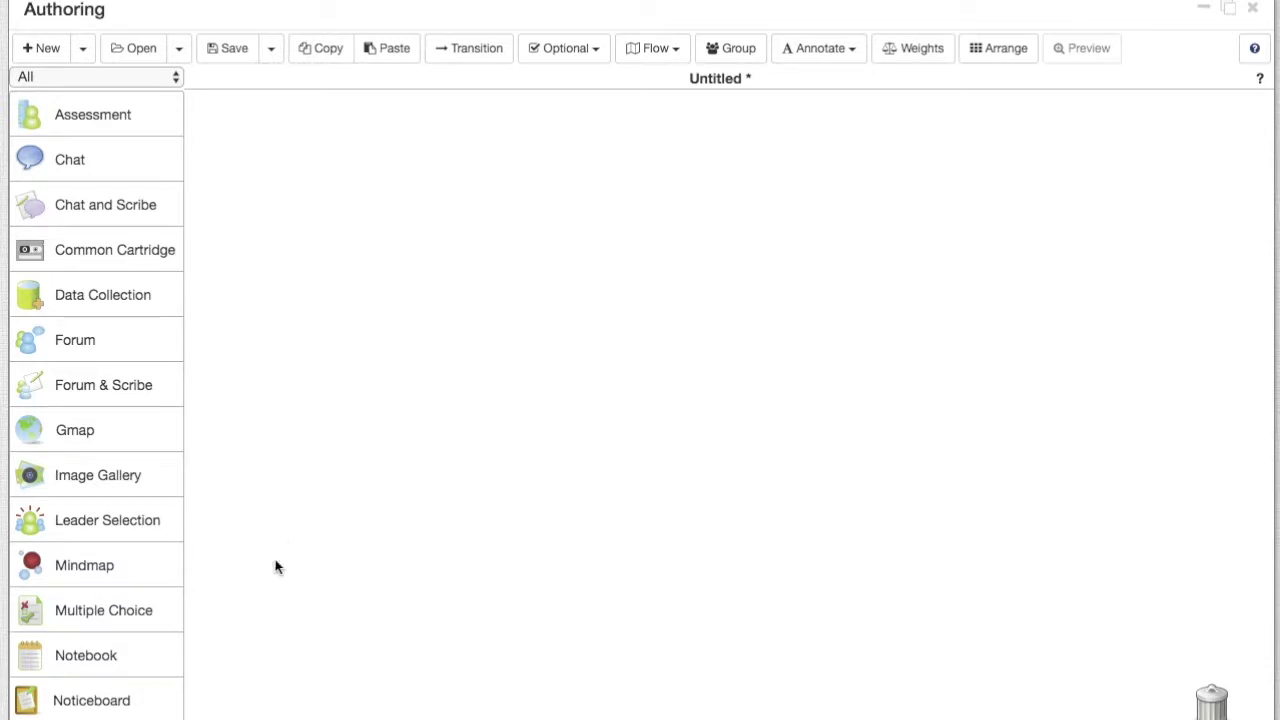
Place a Noticeboard activity at the top-left of the empty Untitled canvas
drag(151, 700, 381, 201)
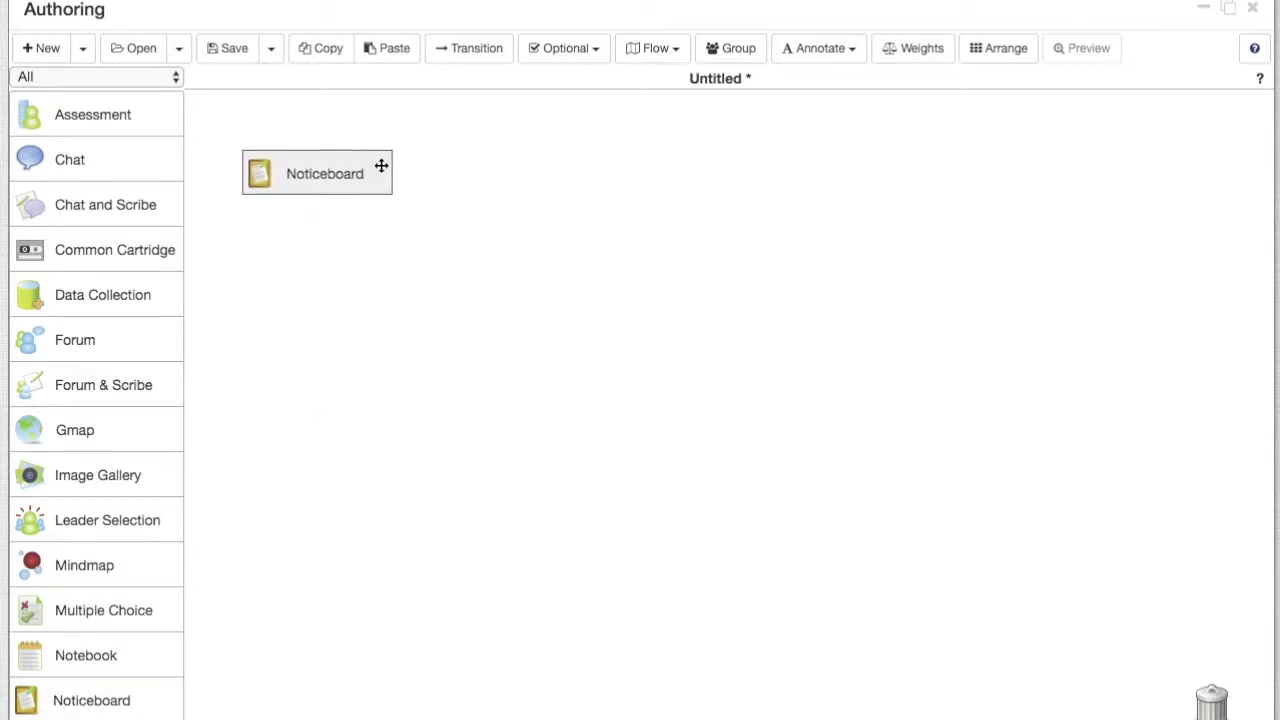
Retitle the Noticeboard activity 'Introduction'
click(330, 193)
double_click(503, 199)
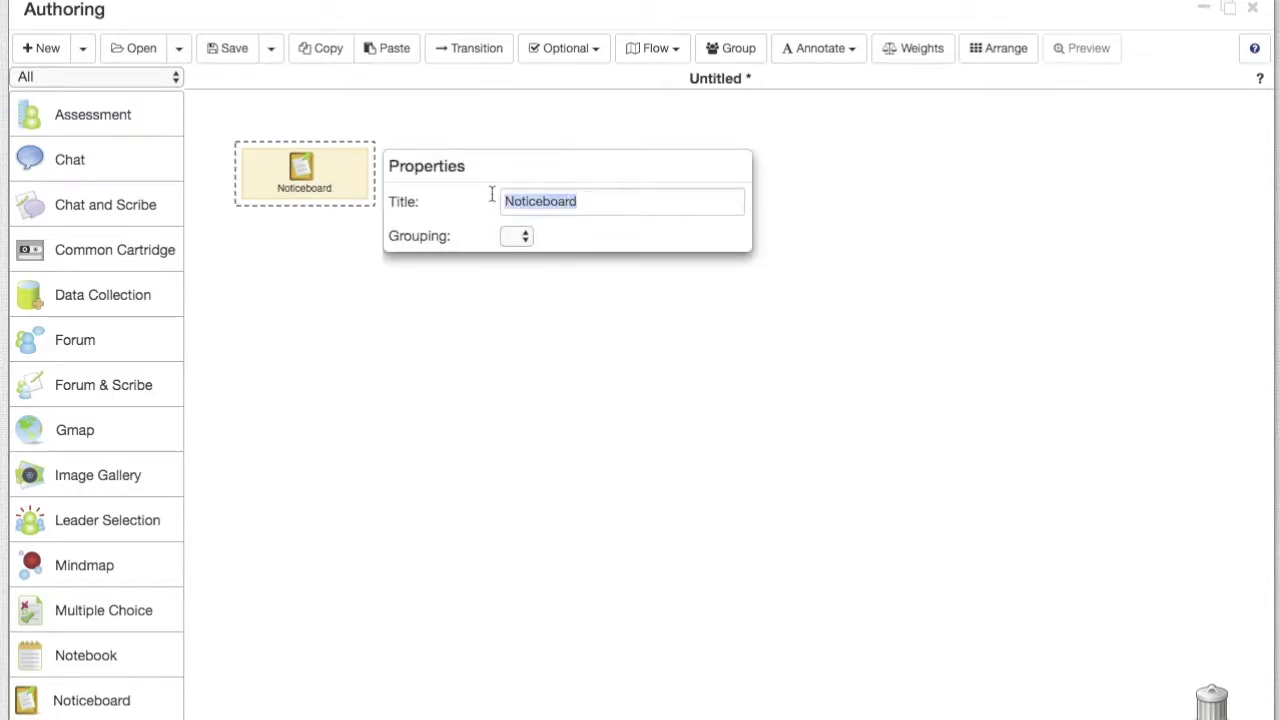
text(Introduction)
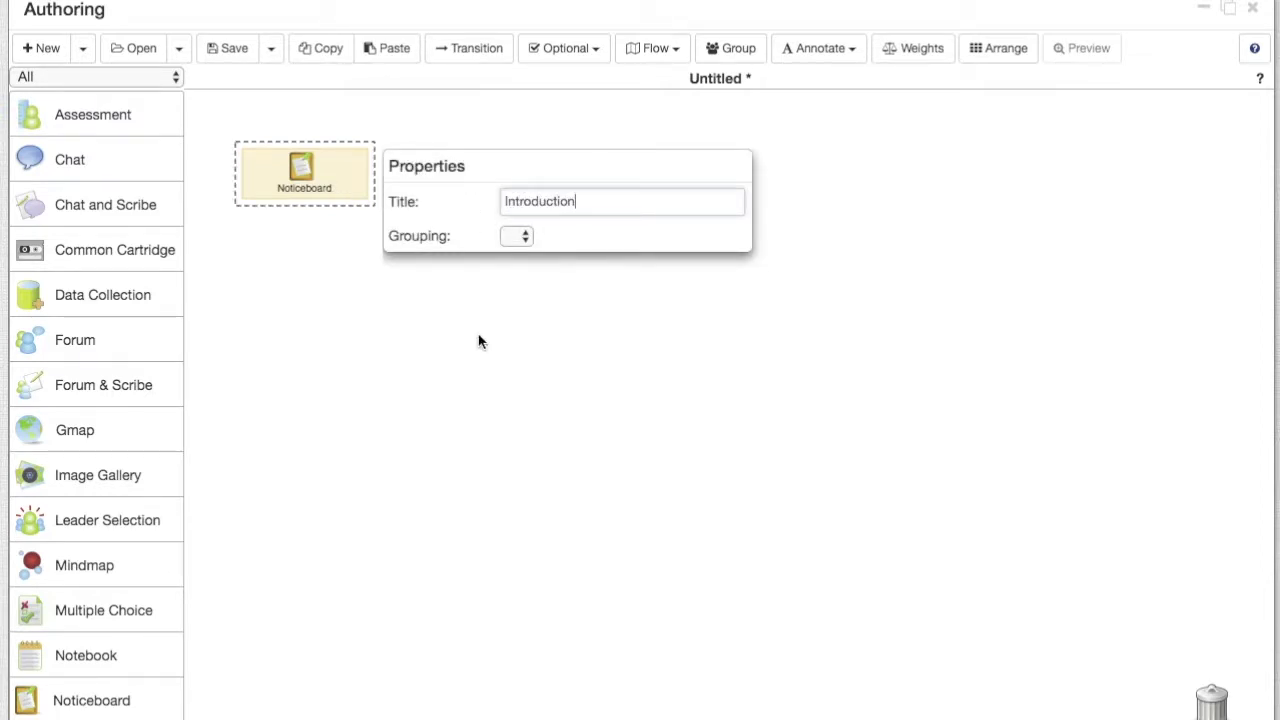
click(485, 365)
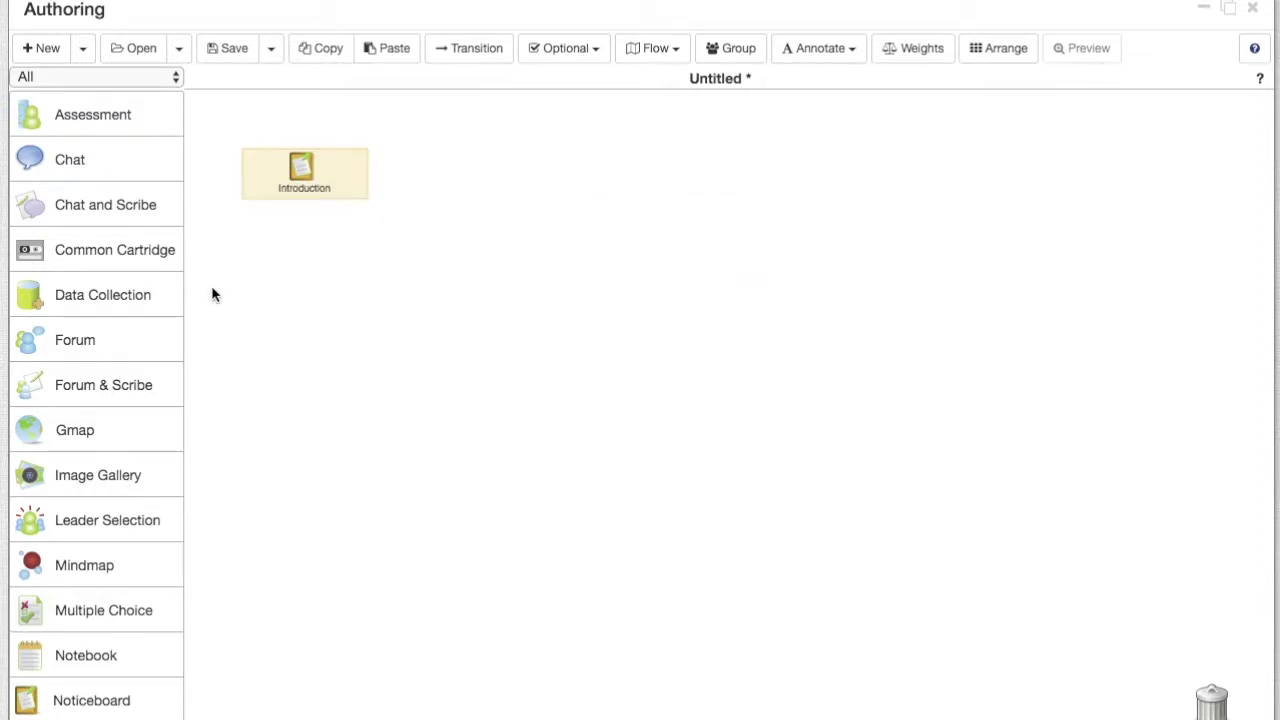
Add an Assessment activity right of Introduction and title it 'Revision'
drag(106, 125, 583, 187)
click(583, 187)
click(831, 207)
double_click(805, 212)
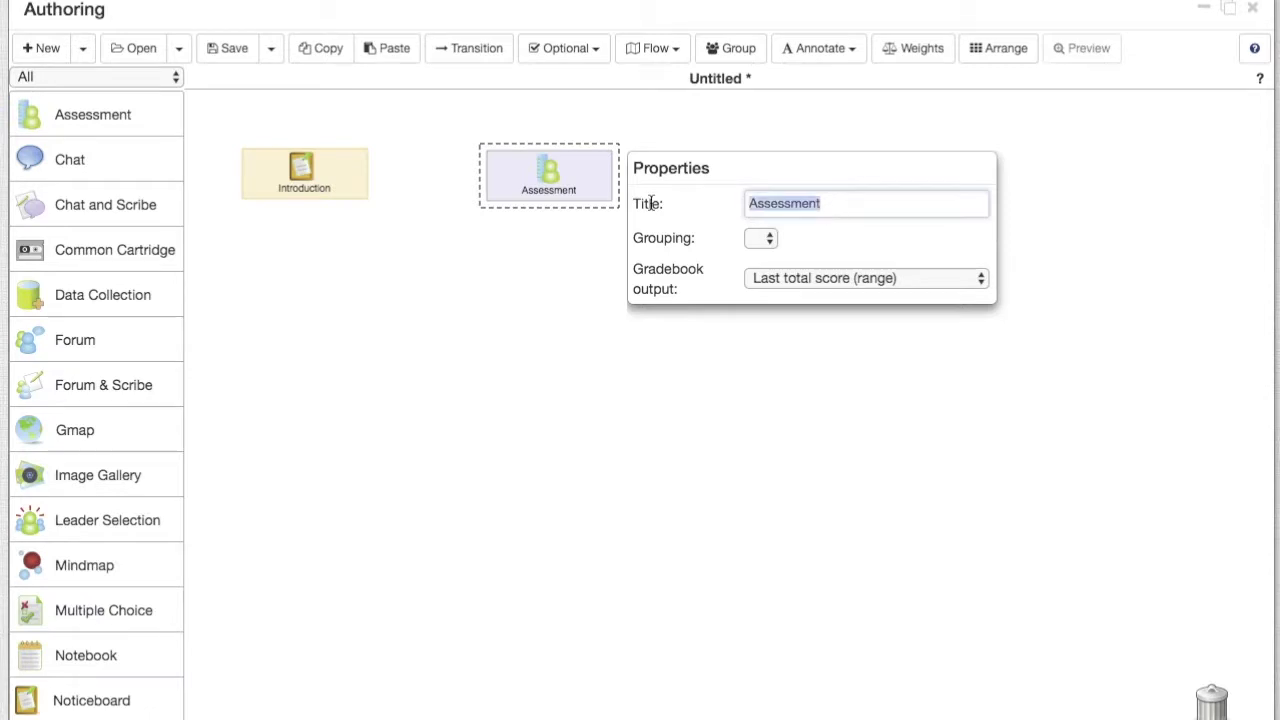
text(Revision)
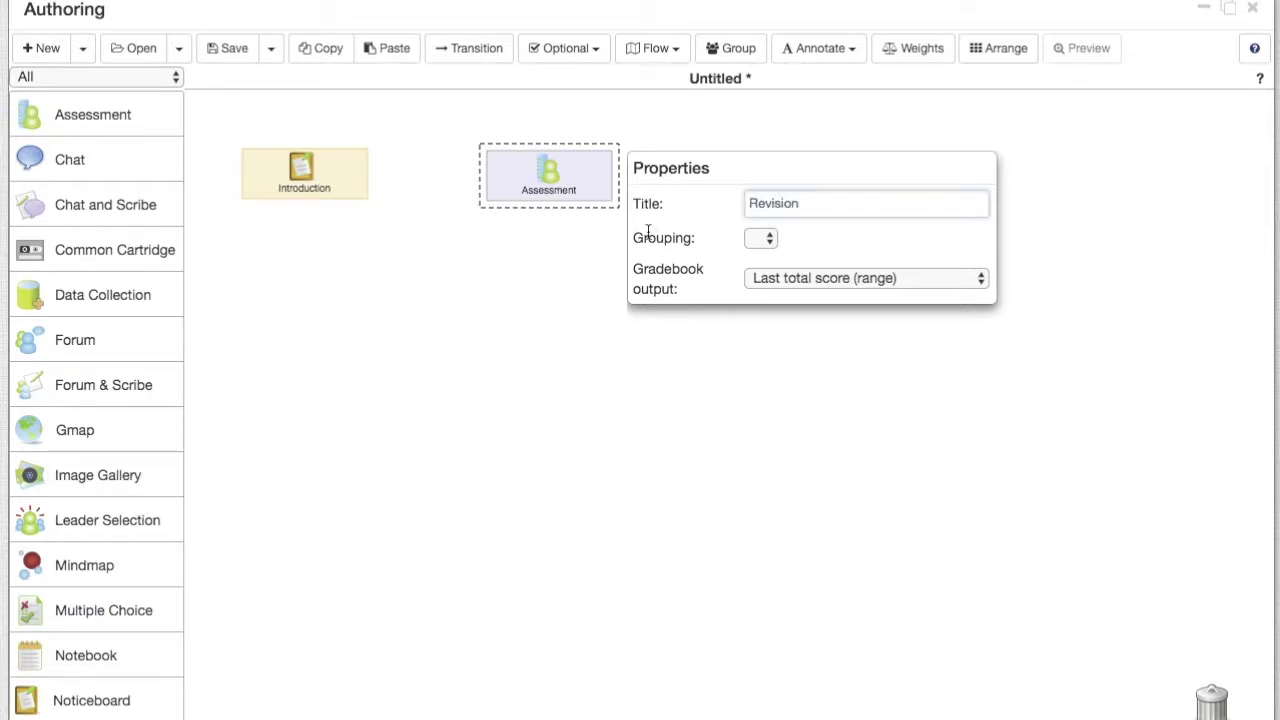
click(563, 321)
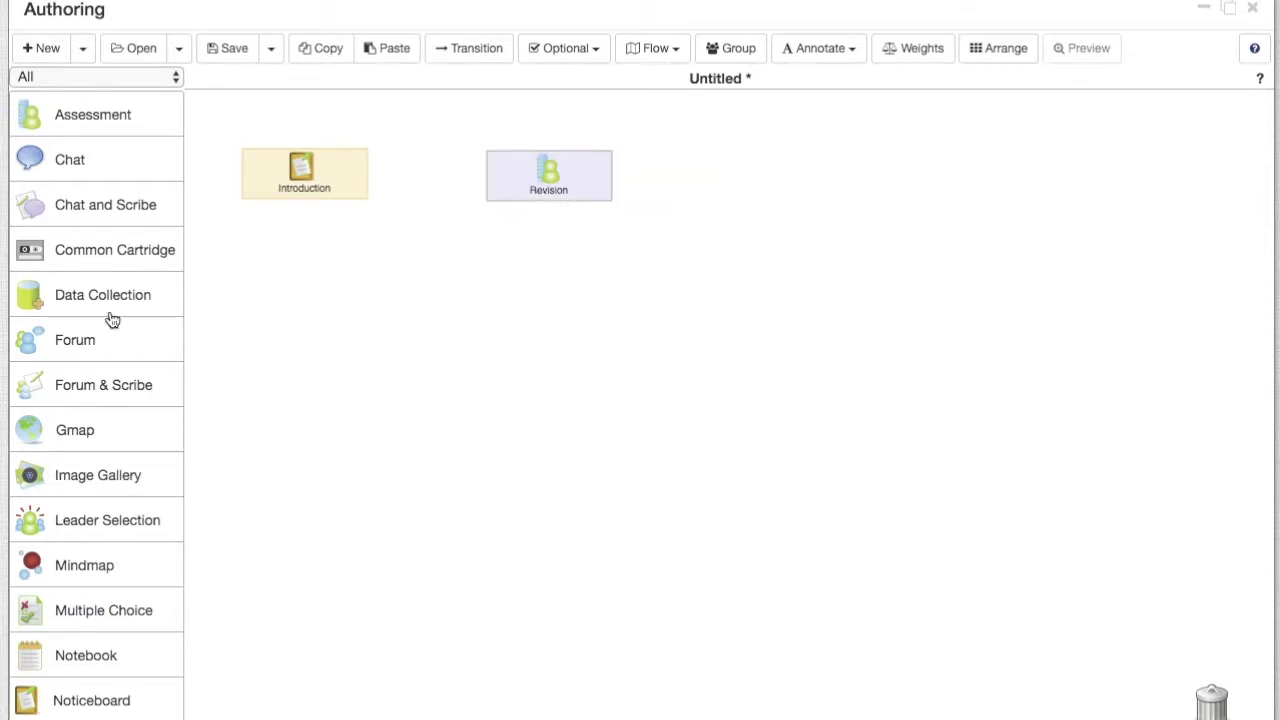
Add a Share Resources activity to the canvas after Revision
scroll(120, 329, down, 3)
scroll(122, 329, down, 4)
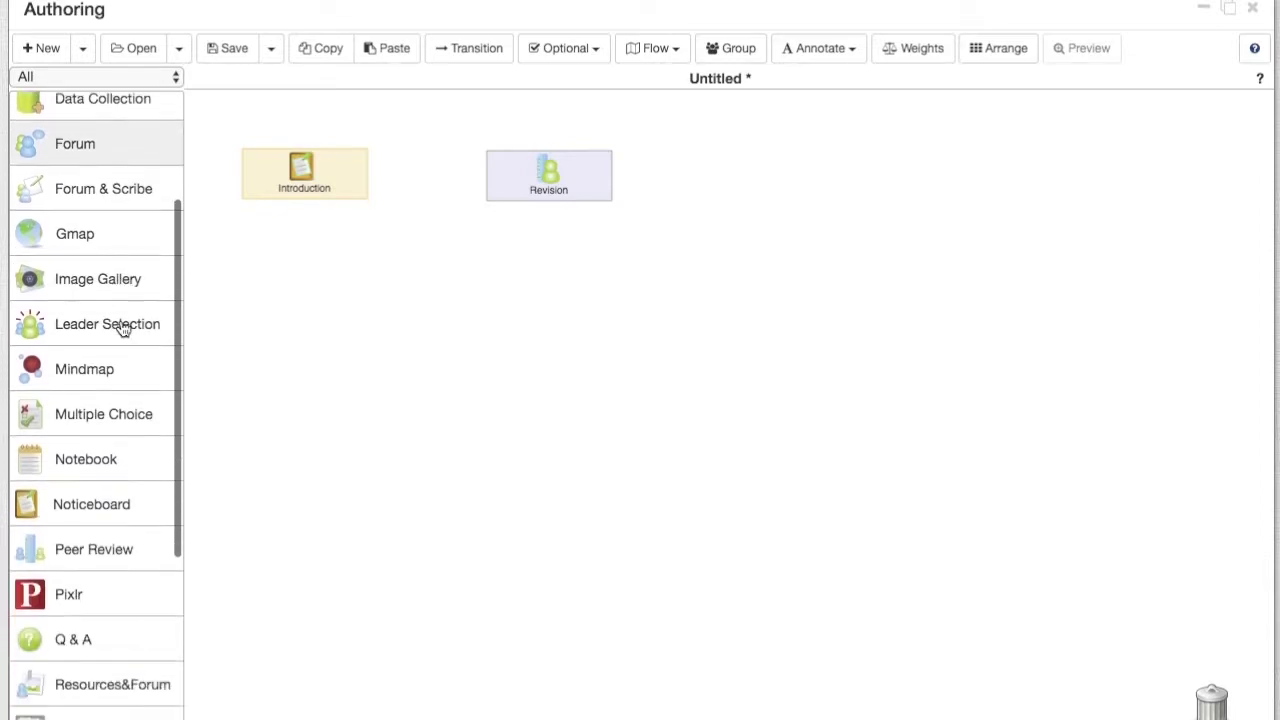
scroll(122, 329, down, 1)
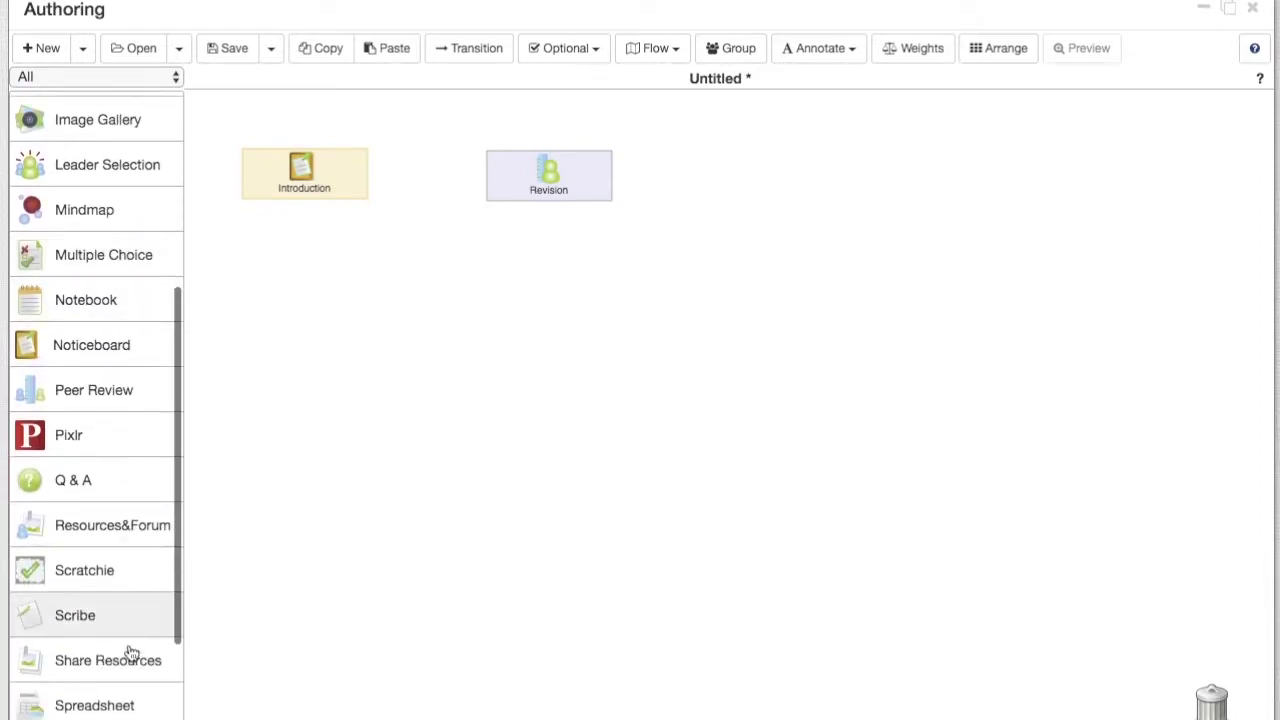
drag(129, 656, 857, 193)
Add an Assessment titled 'Exam', link all four activities in order, and arrange them
scroll(80, 317, up, 8)
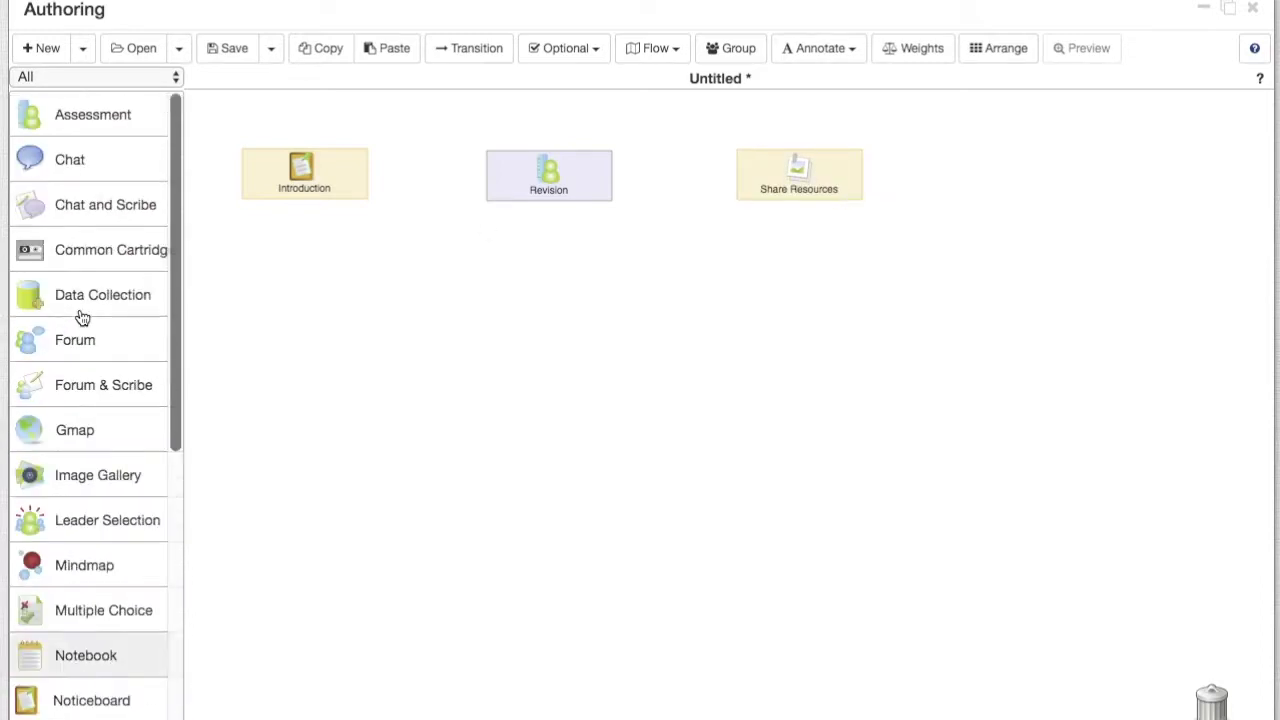
drag(89, 126, 1064, 179)
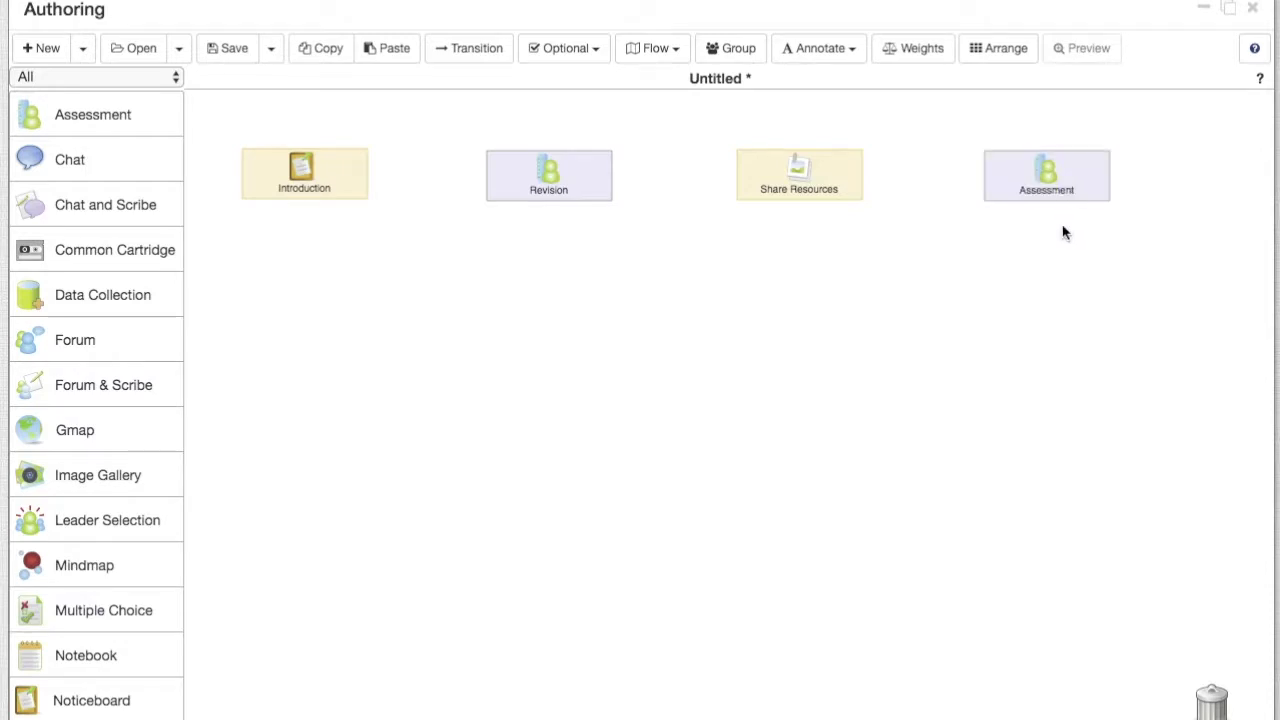
click(1052, 190)
drag(799, 211, 595, 207)
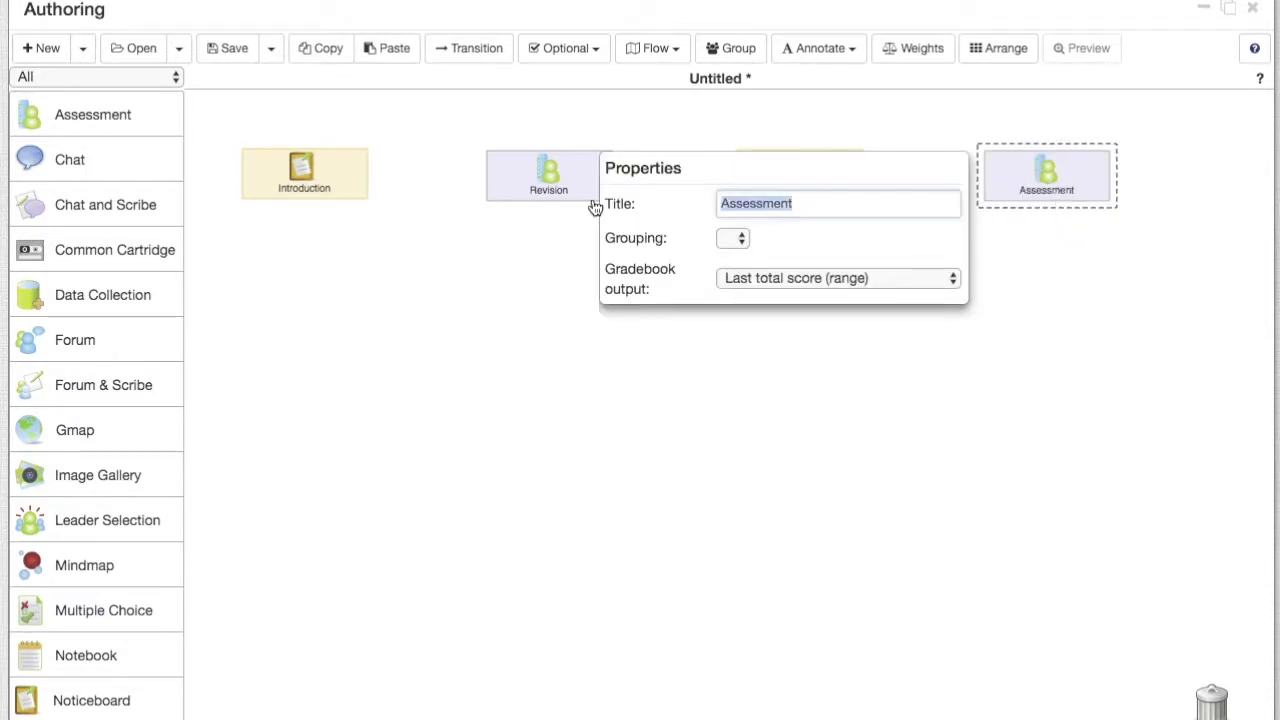
text(Exam)
click(644, 378)
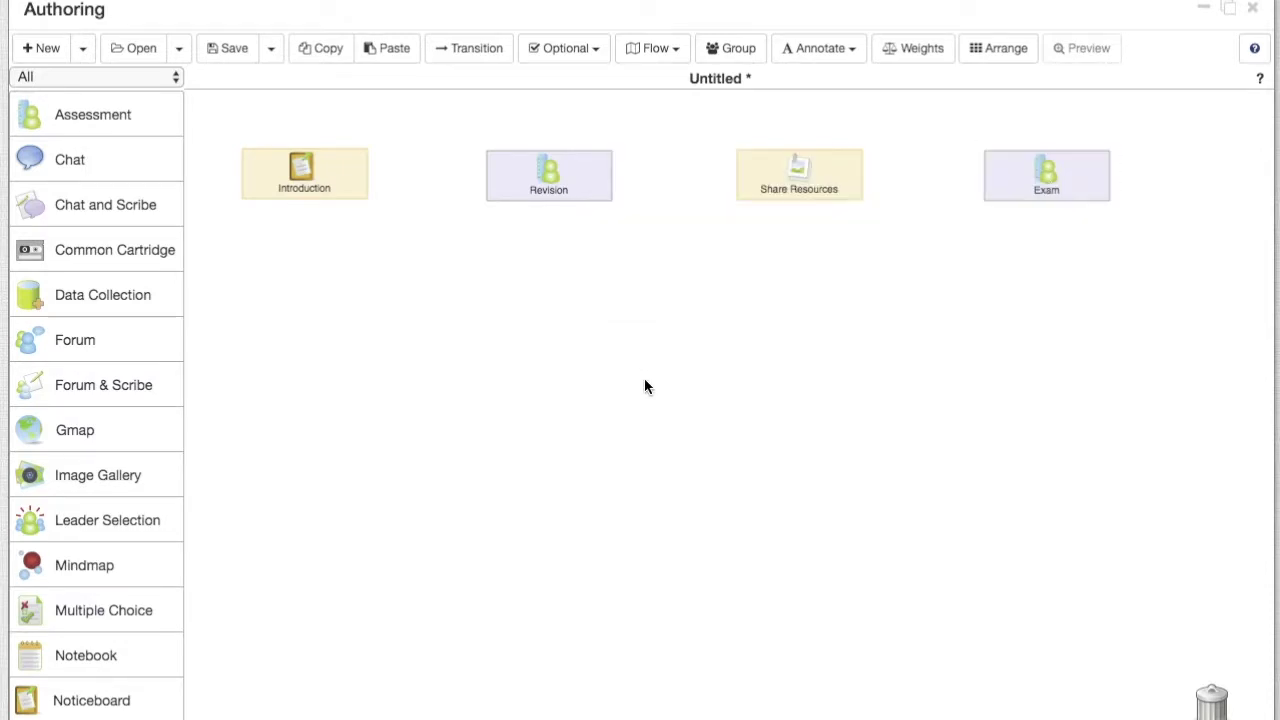
mouse_move(358, 196)
mouse_down()
mouse_move(533, 181)
mouse_move(1025, 180)
mouse_up()
click(995, 58)
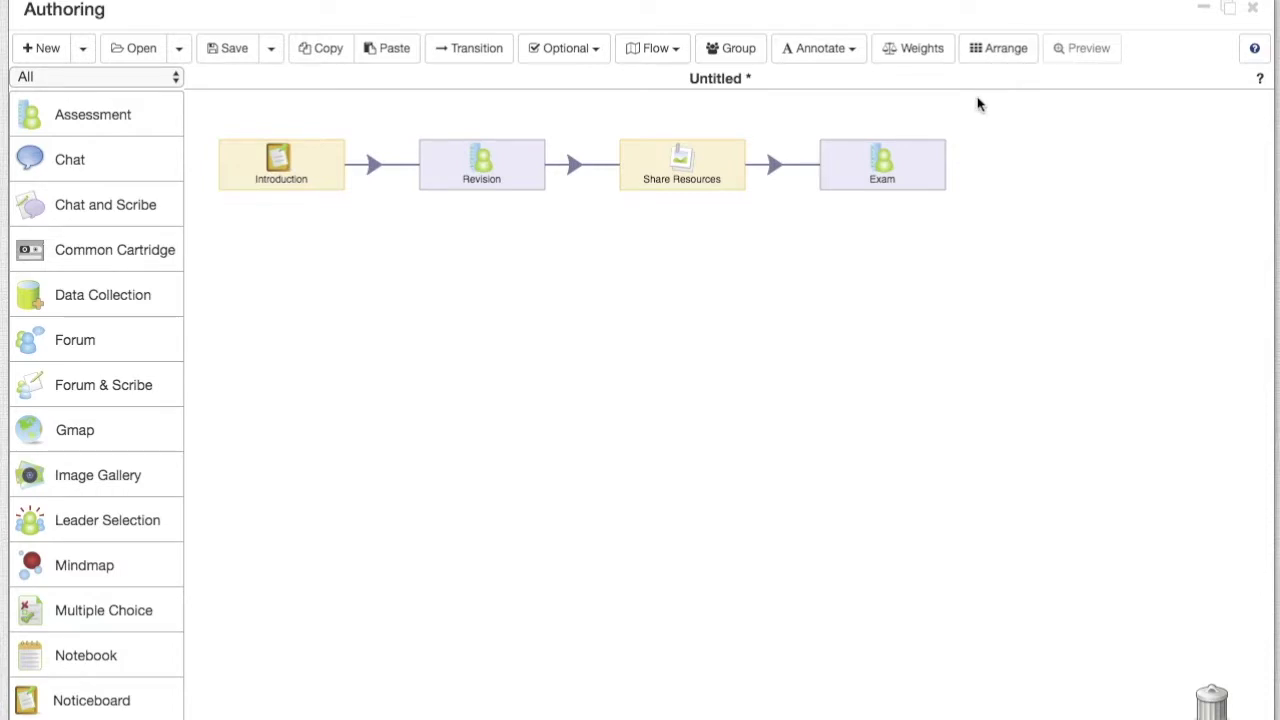
click(515, 194)
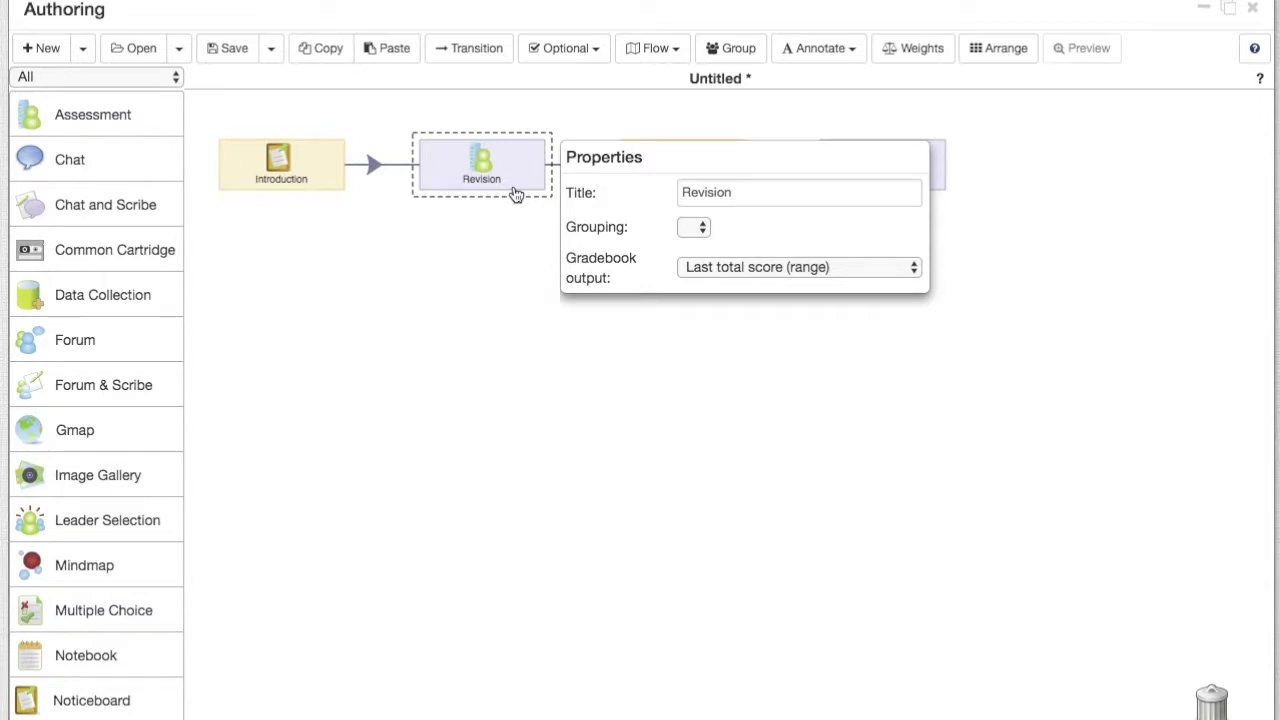
click(945, 183)
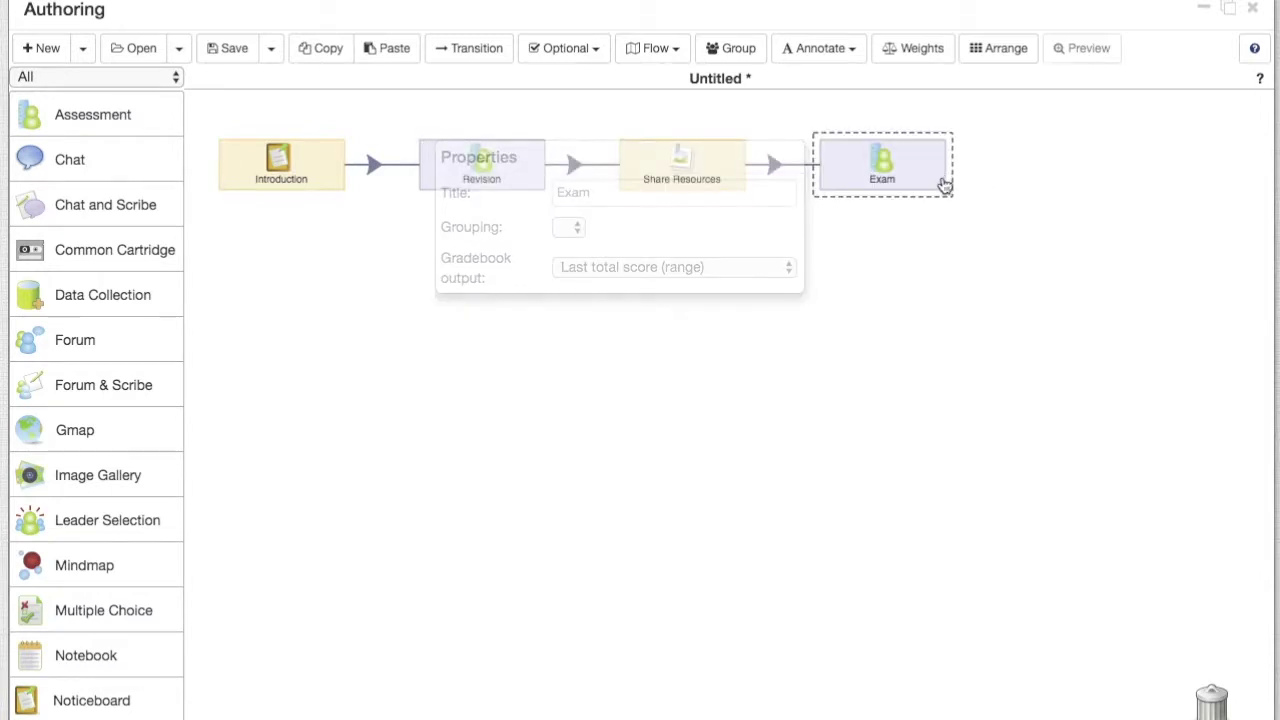
click(739, 266)
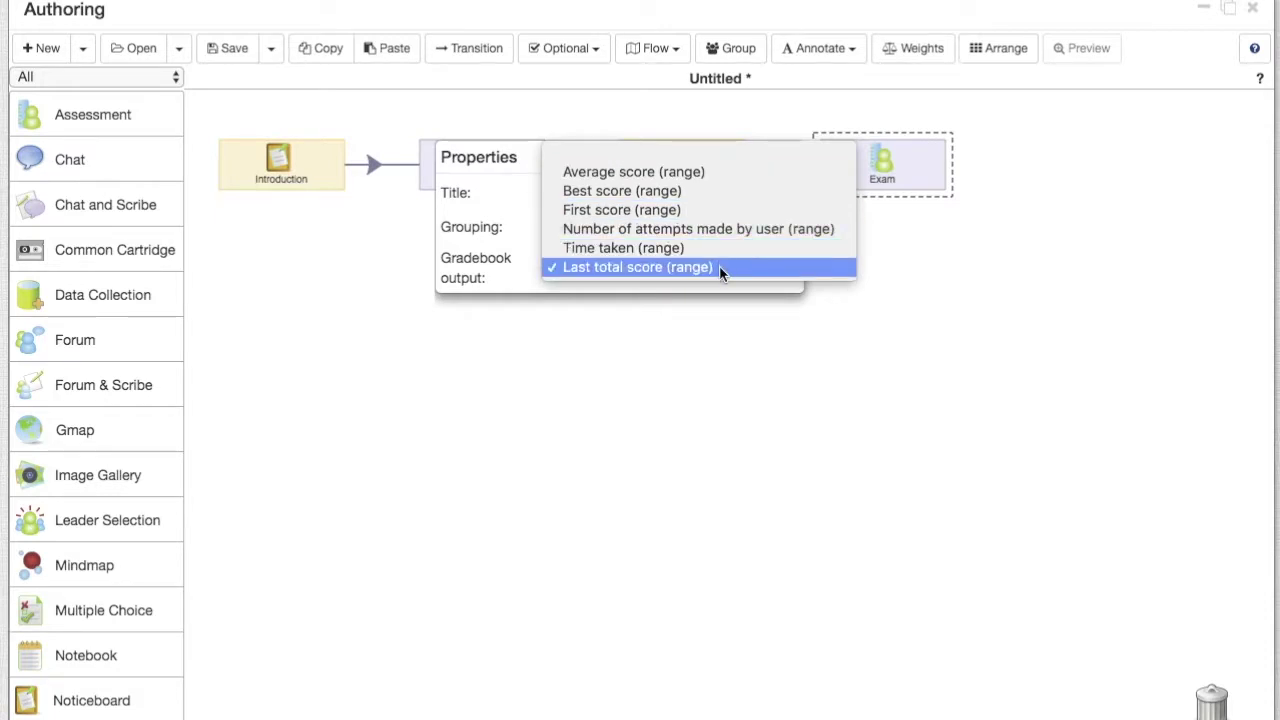
click(719, 267)
click(424, 179)
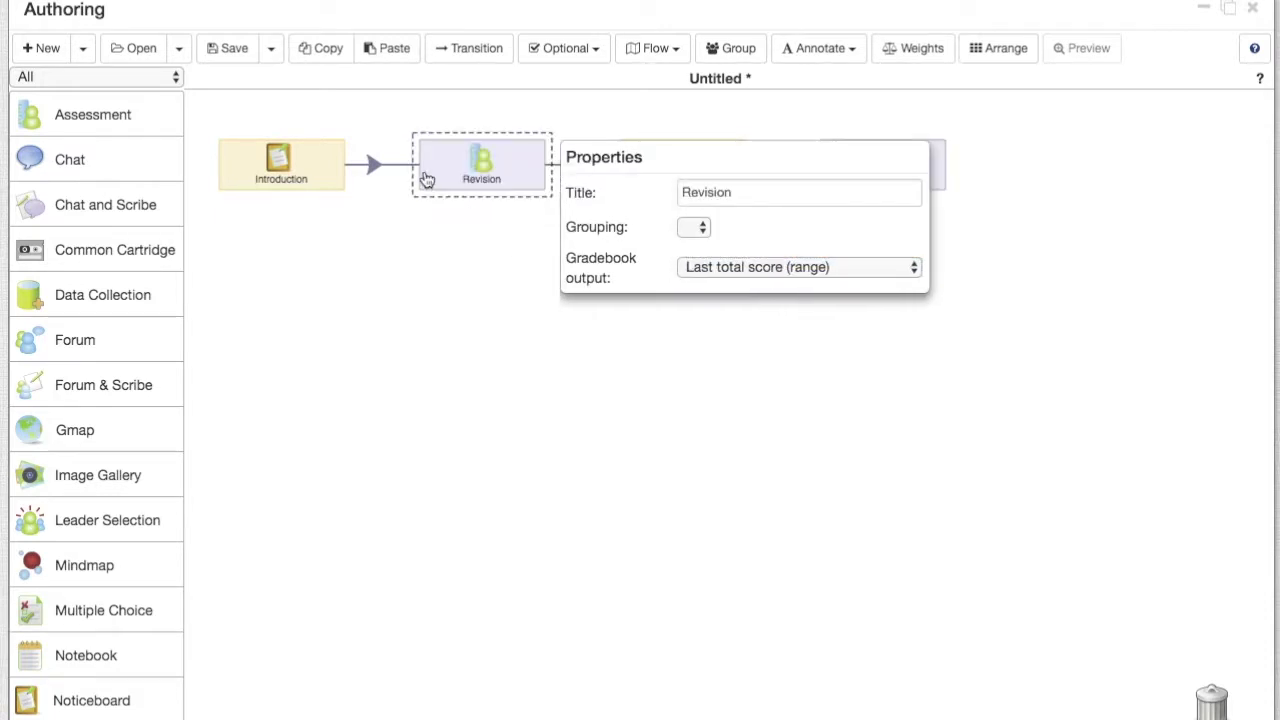
click(712, 268)
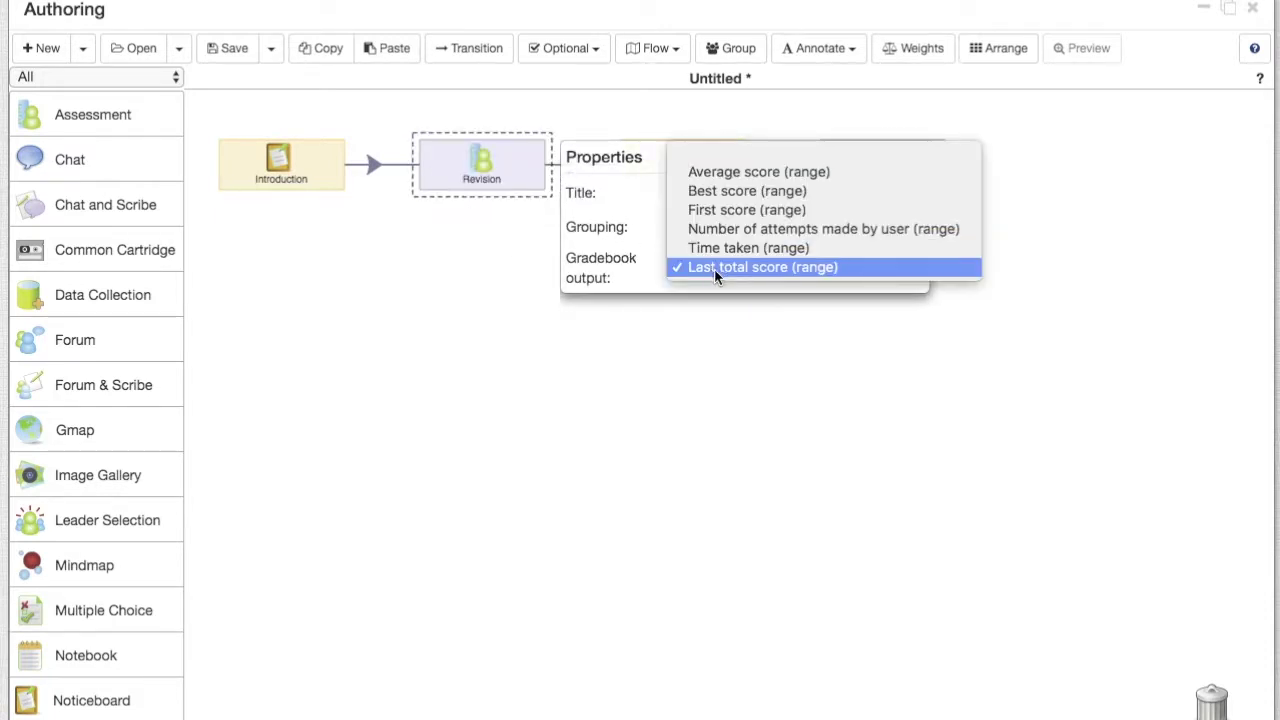
click(715, 269)
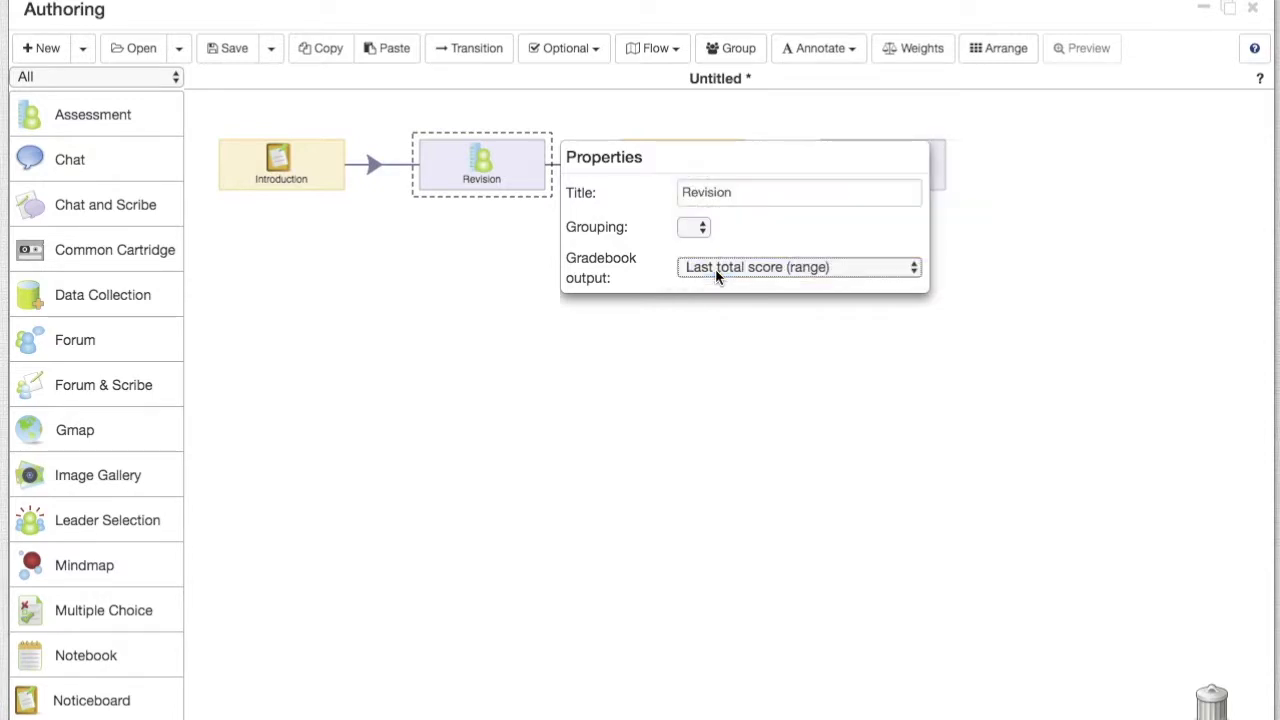
click(726, 437)
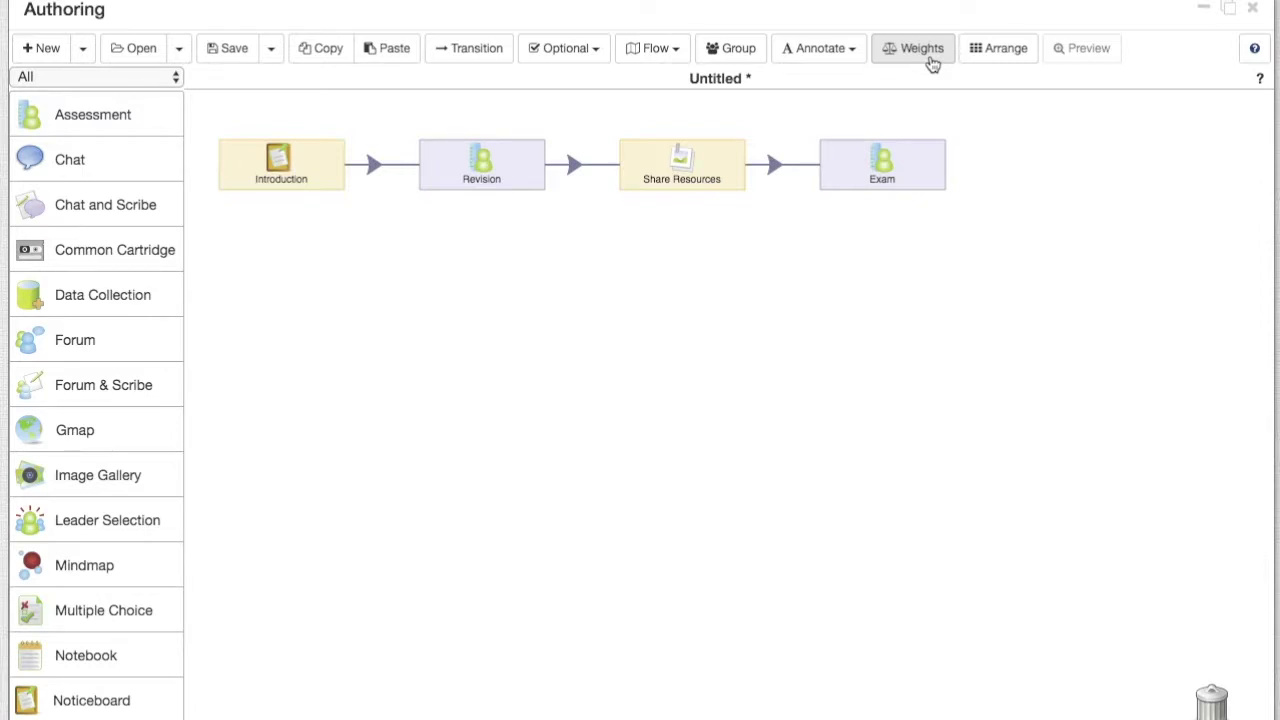
click(930, 60)
Enter weights of 10 for Revision and 90 for Exam in the weights window
drag(777, 103, 789, 350)
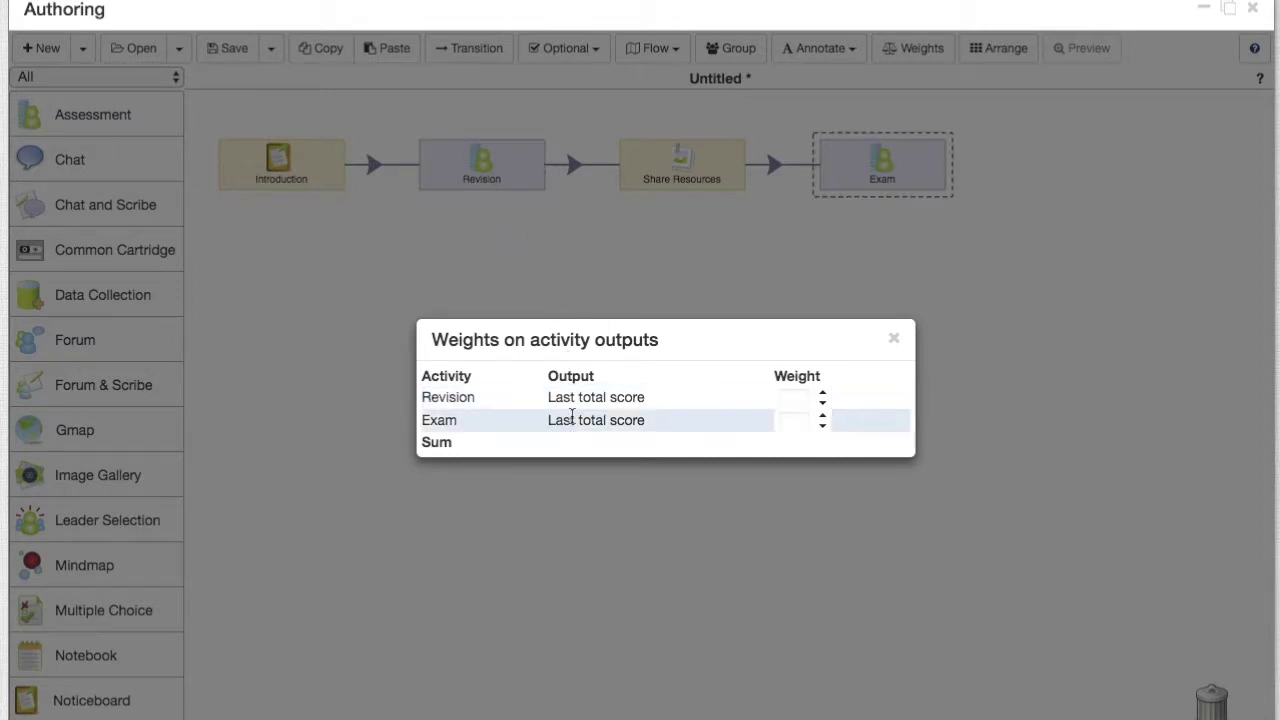
click(793, 397)
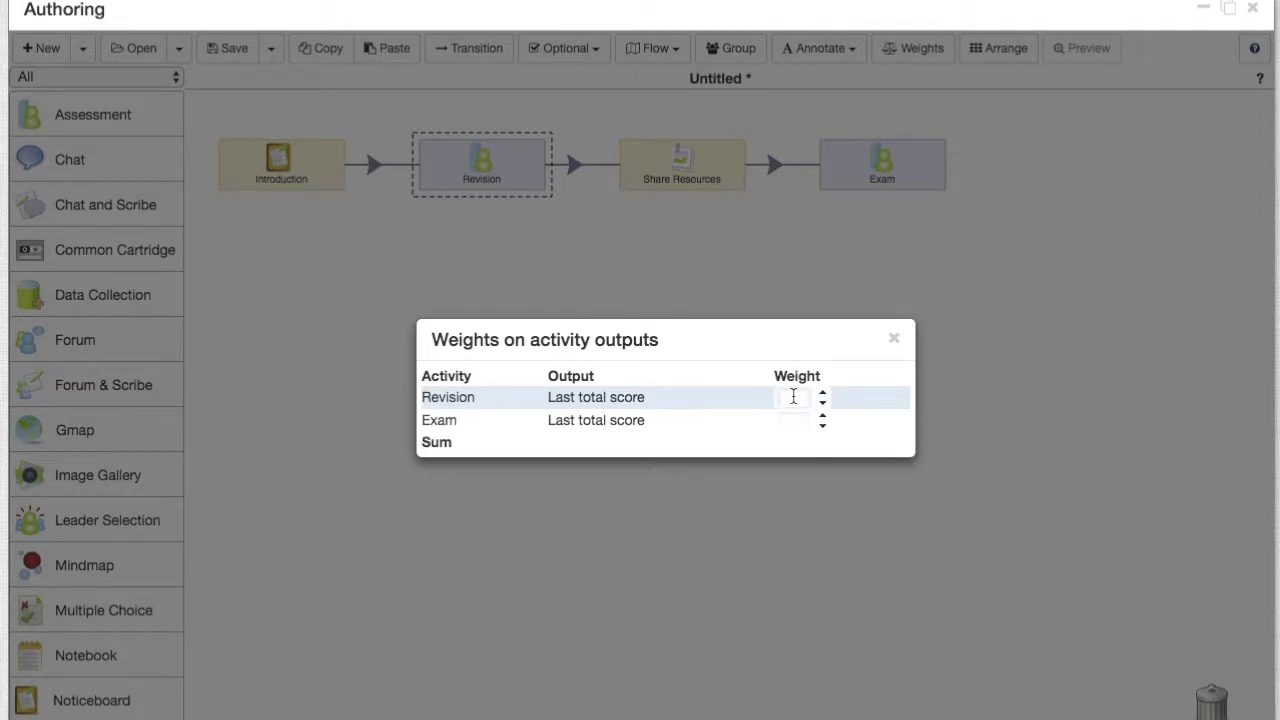
click(793, 420)
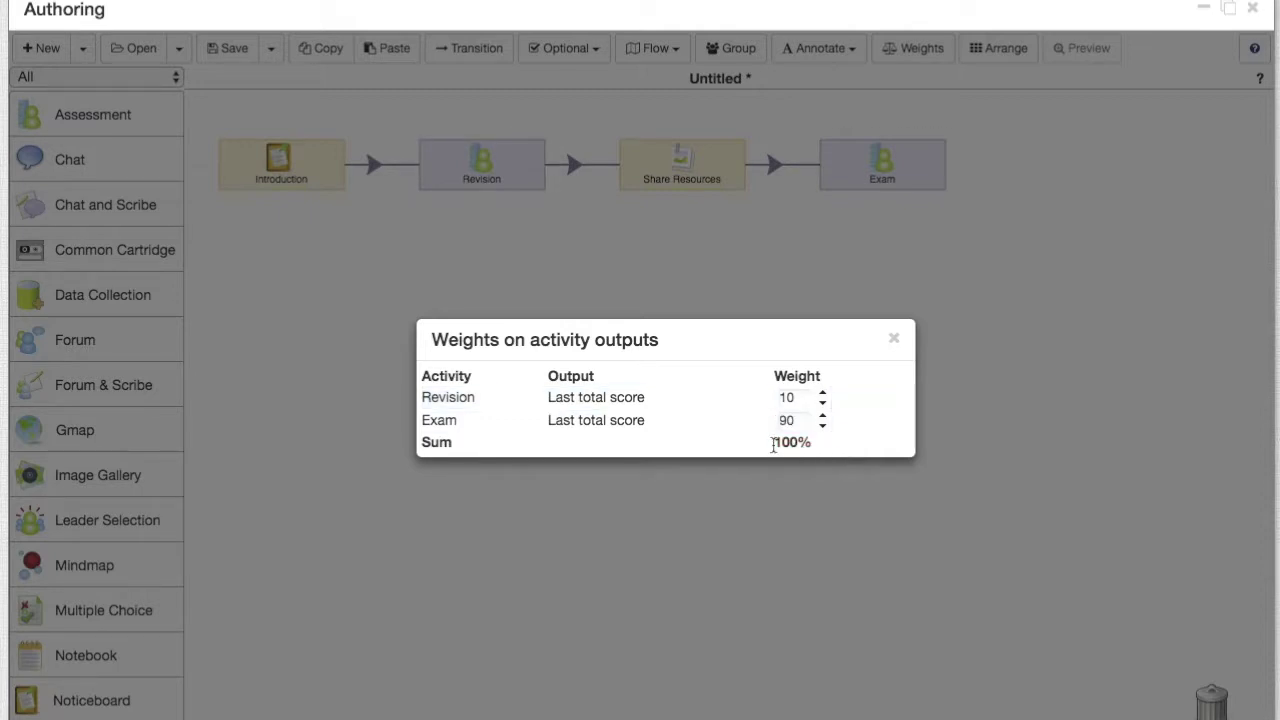
drag(773, 445, 821, 449)
click(800, 425)
click(894, 340)
Correct the Exam weight to 90 so the weights total 100%, then begin saving
click(914, 48)
click(778, 426)
key(BackSpace)
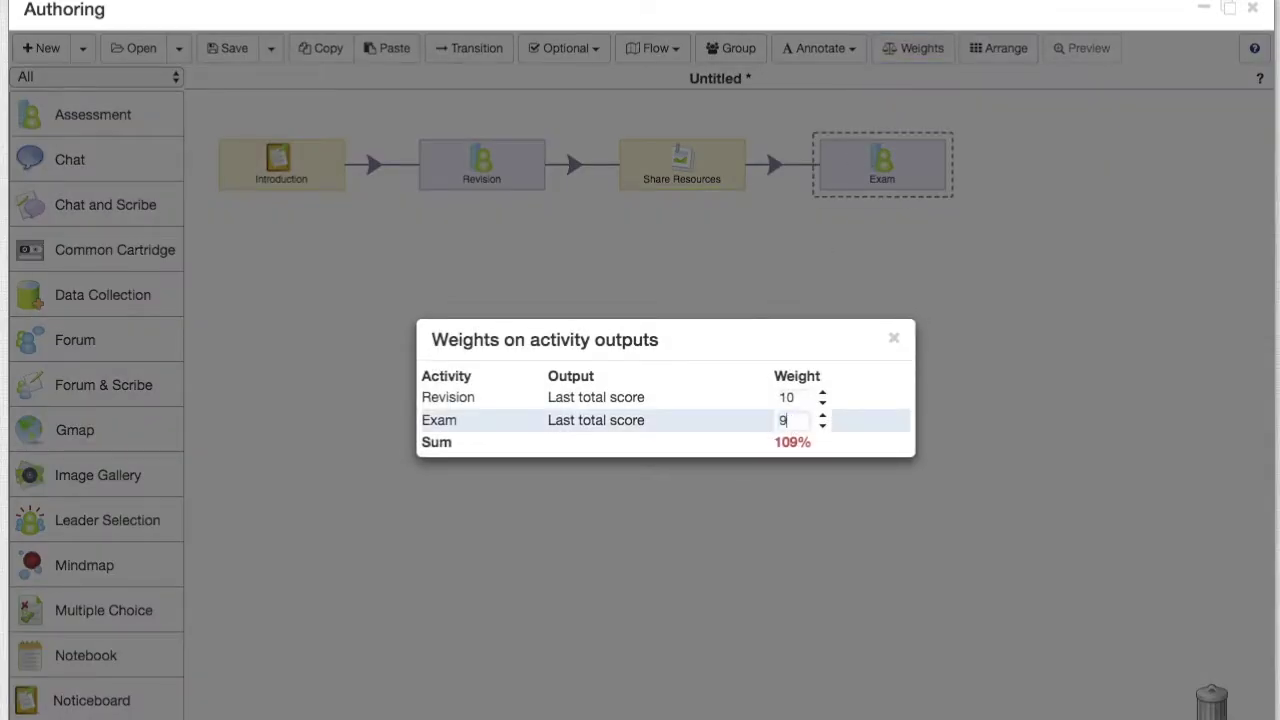
click(806, 509)
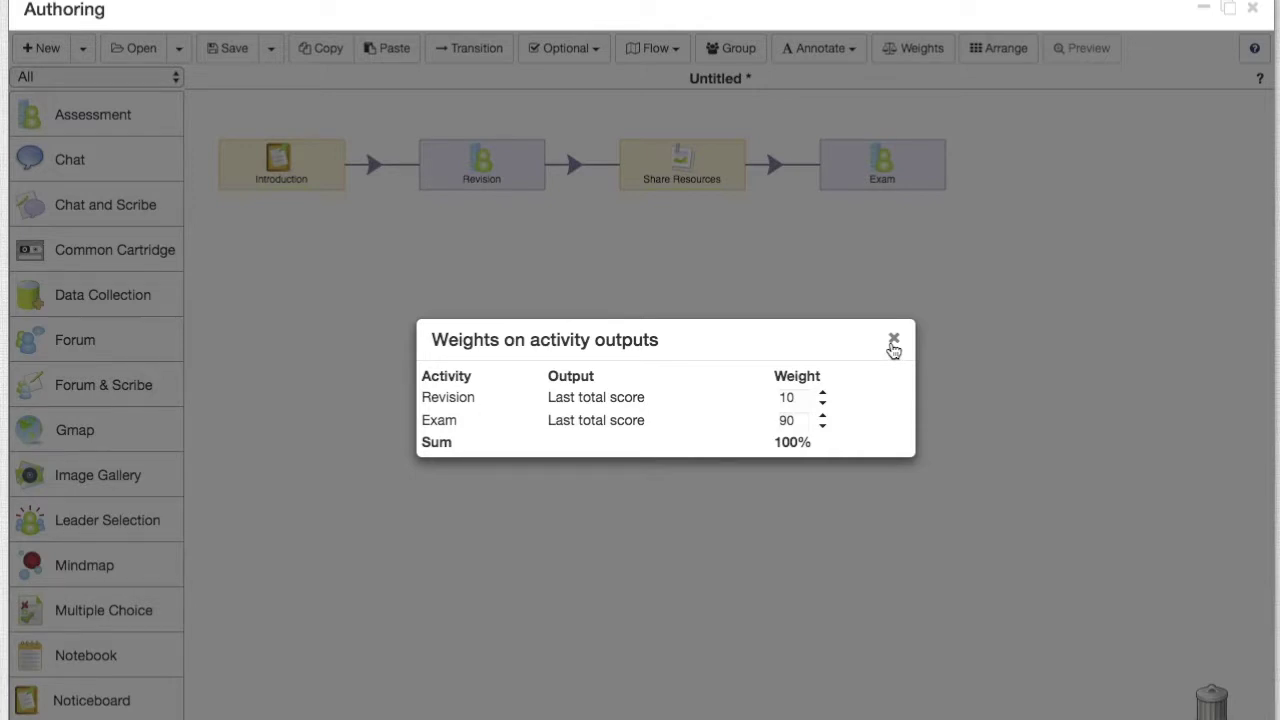
click(893, 342)
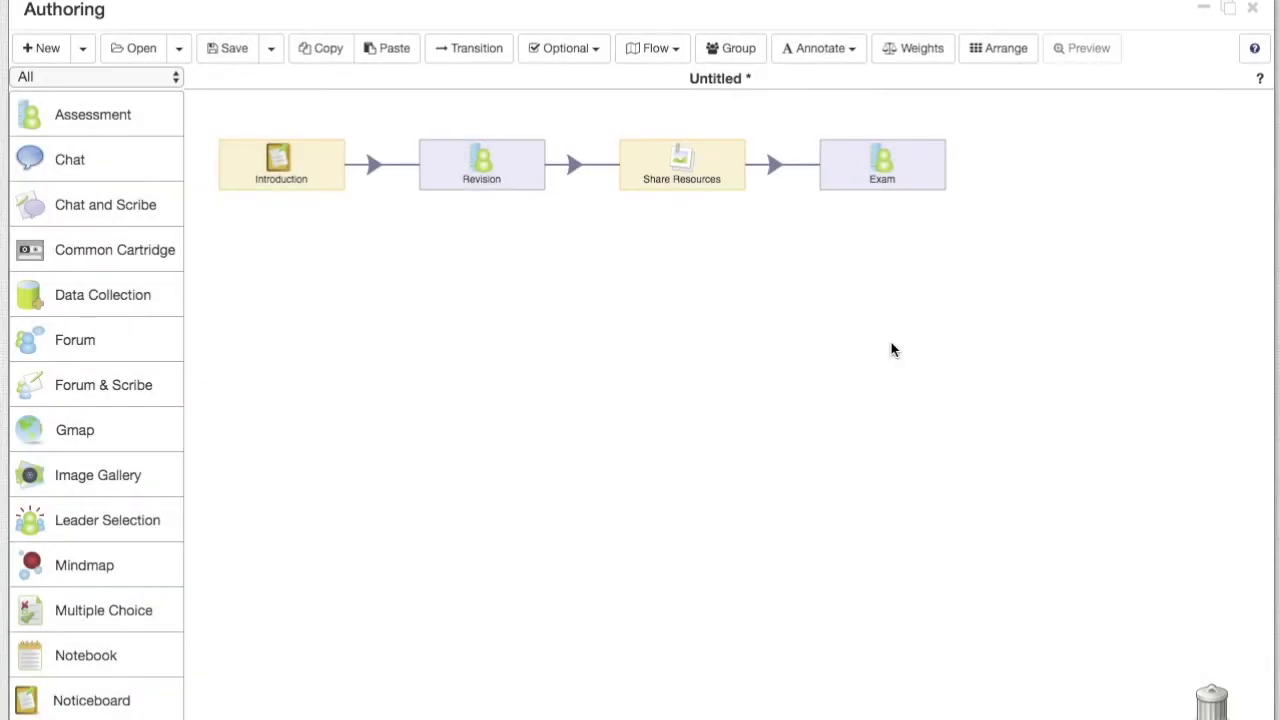
click(231, 60)
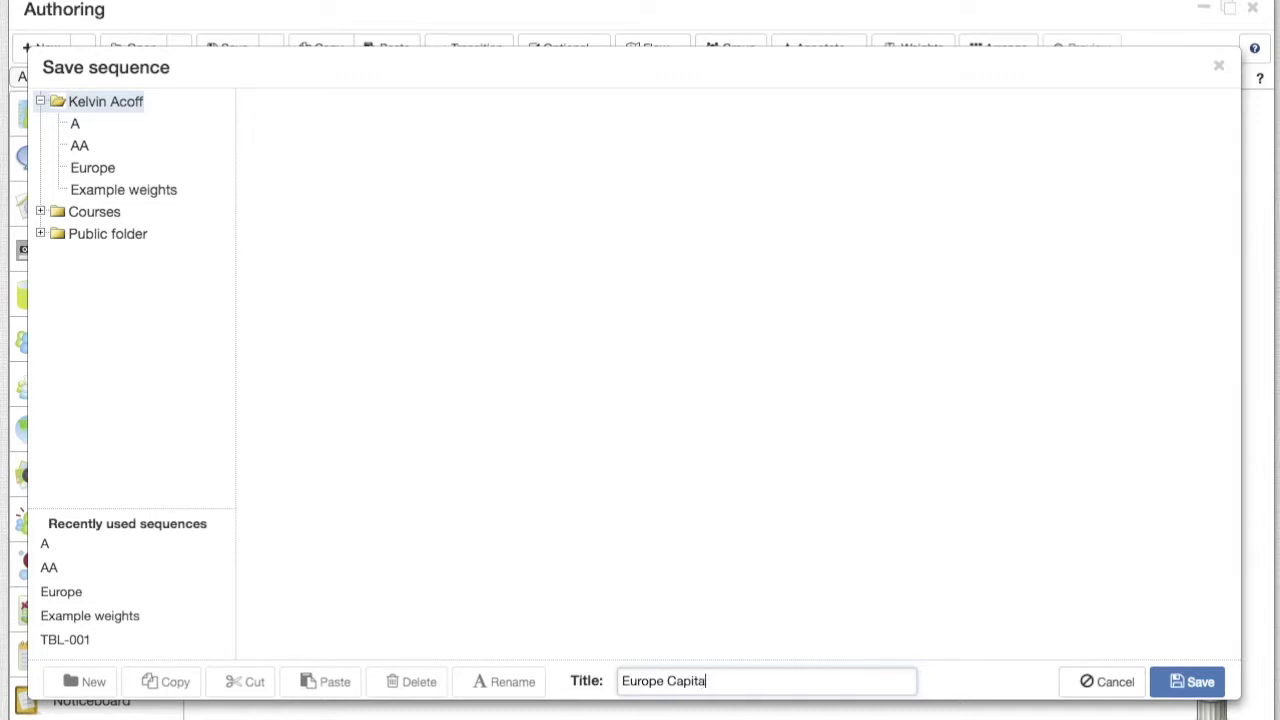
Save the sequence as 'Europe Capitals' and close the Authoring window
click(1180, 677)
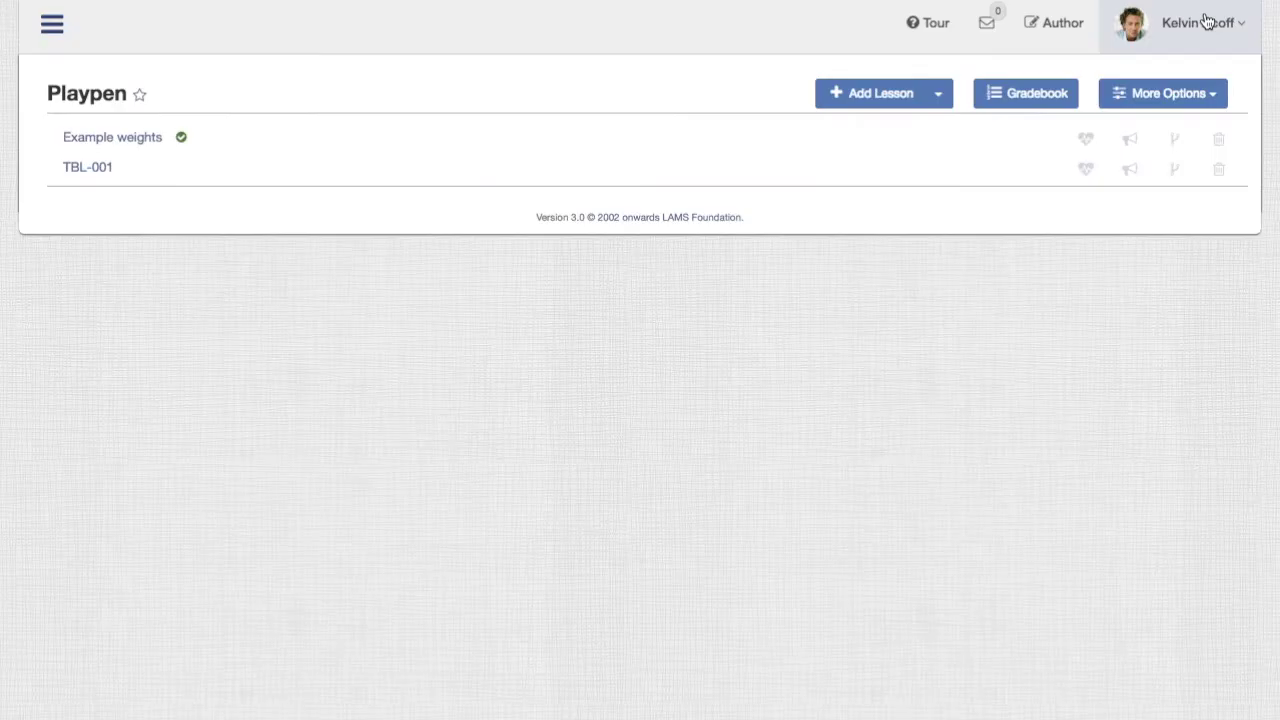
click(1205, 10)
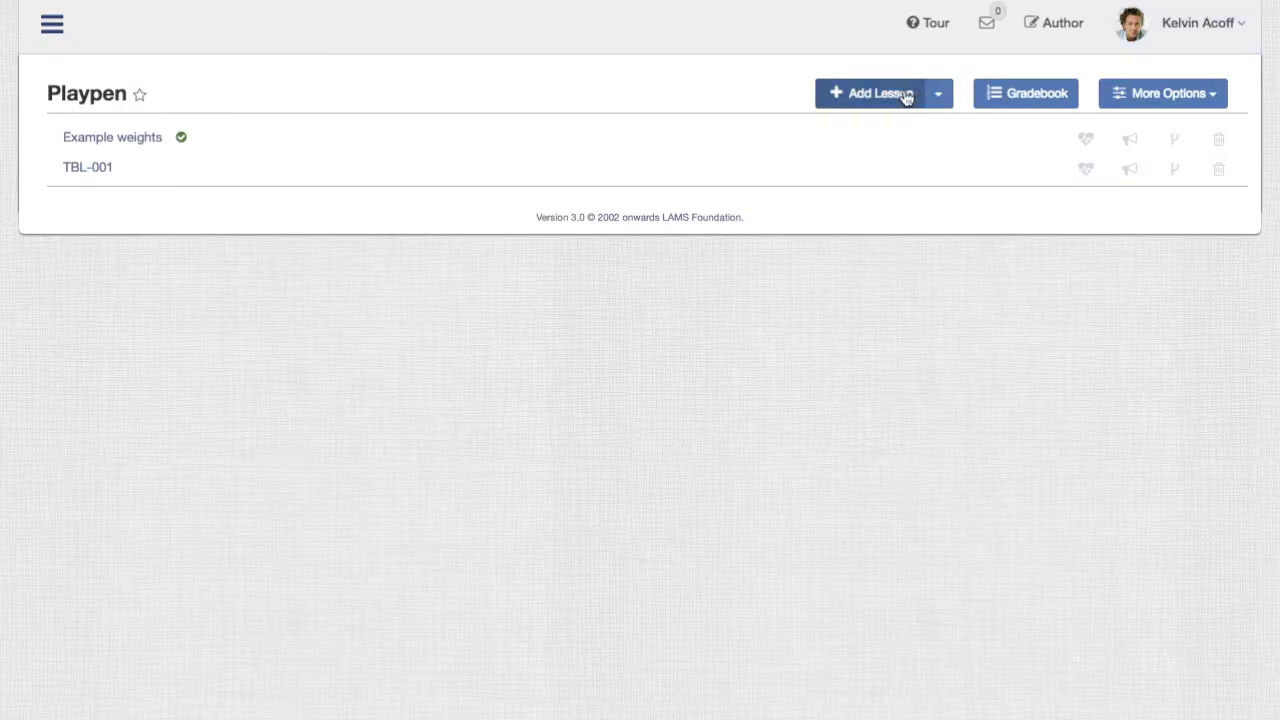
Create a Playpen lesson from the Europe Capitals sequence and launch it as a learner
click(905, 95)
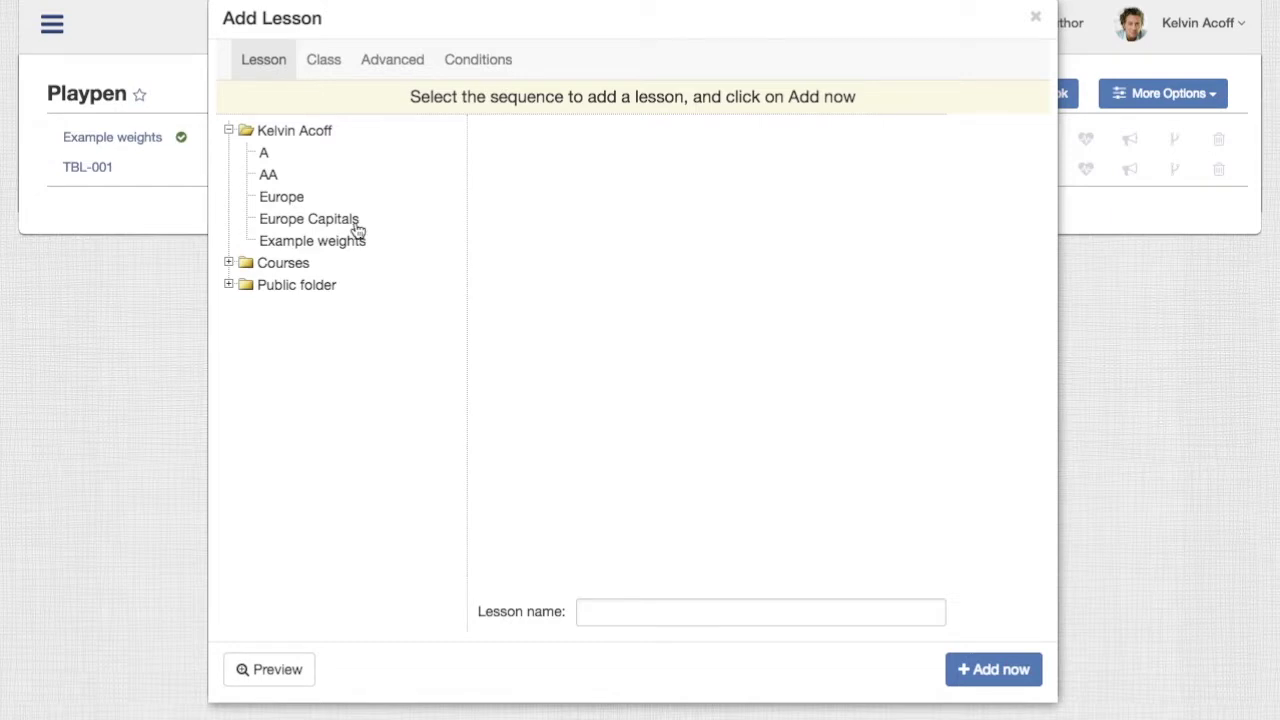
click(330, 219)
click(1010, 669)
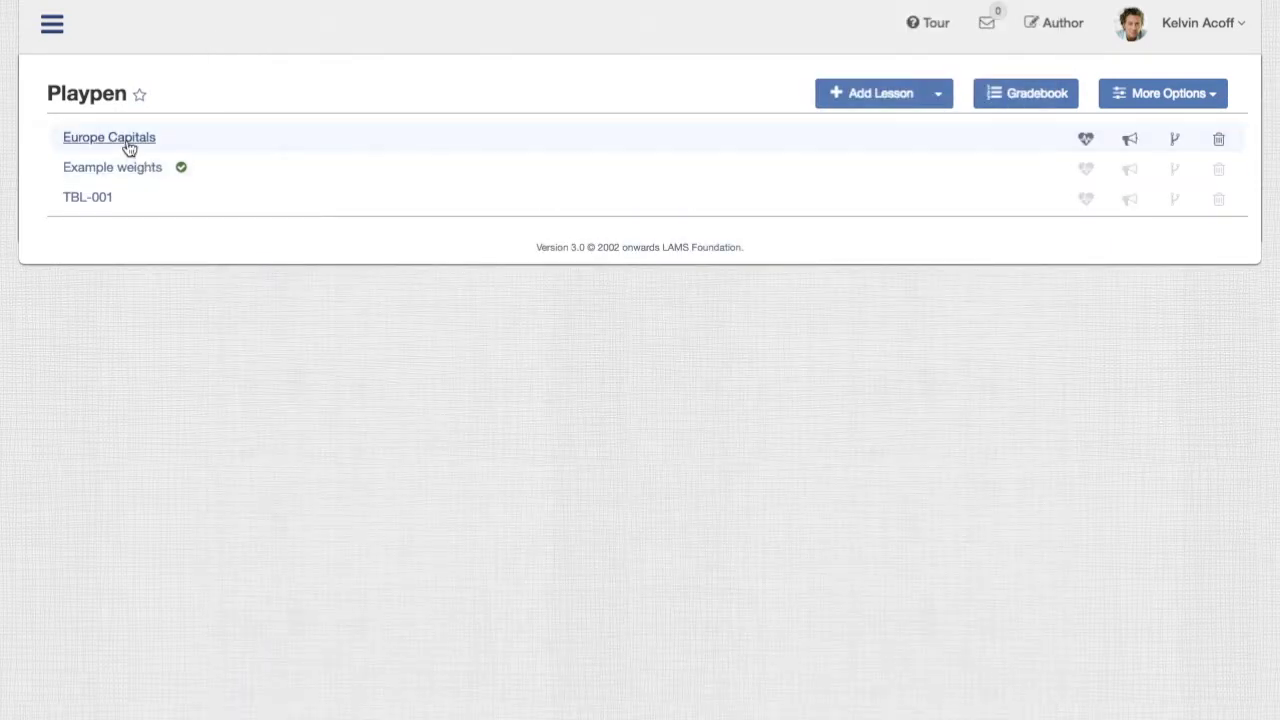
click(129, 147)
drag(11, 319, 350, 12)
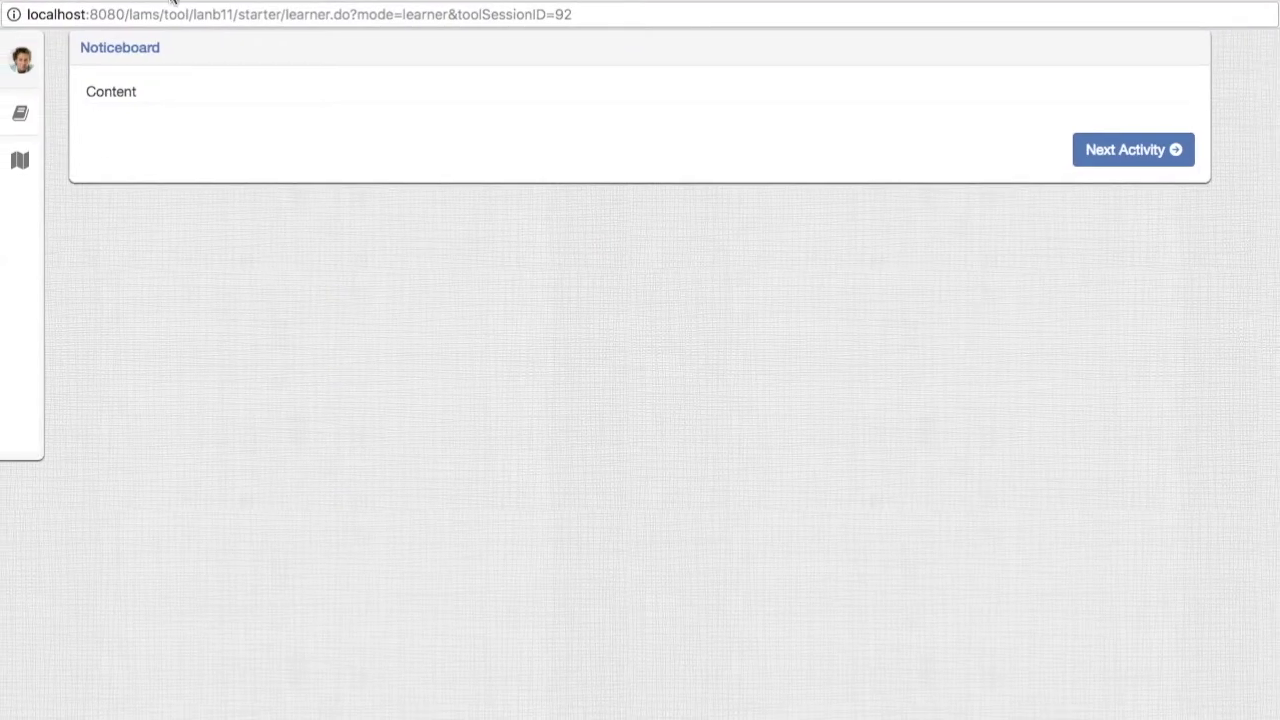
Continue to the quiz and answer Buenos Aires, Bogota and Asuncion for Argentina, Uruguay, Paraguay
mouse_move(17, 111)
click(1111, 156)
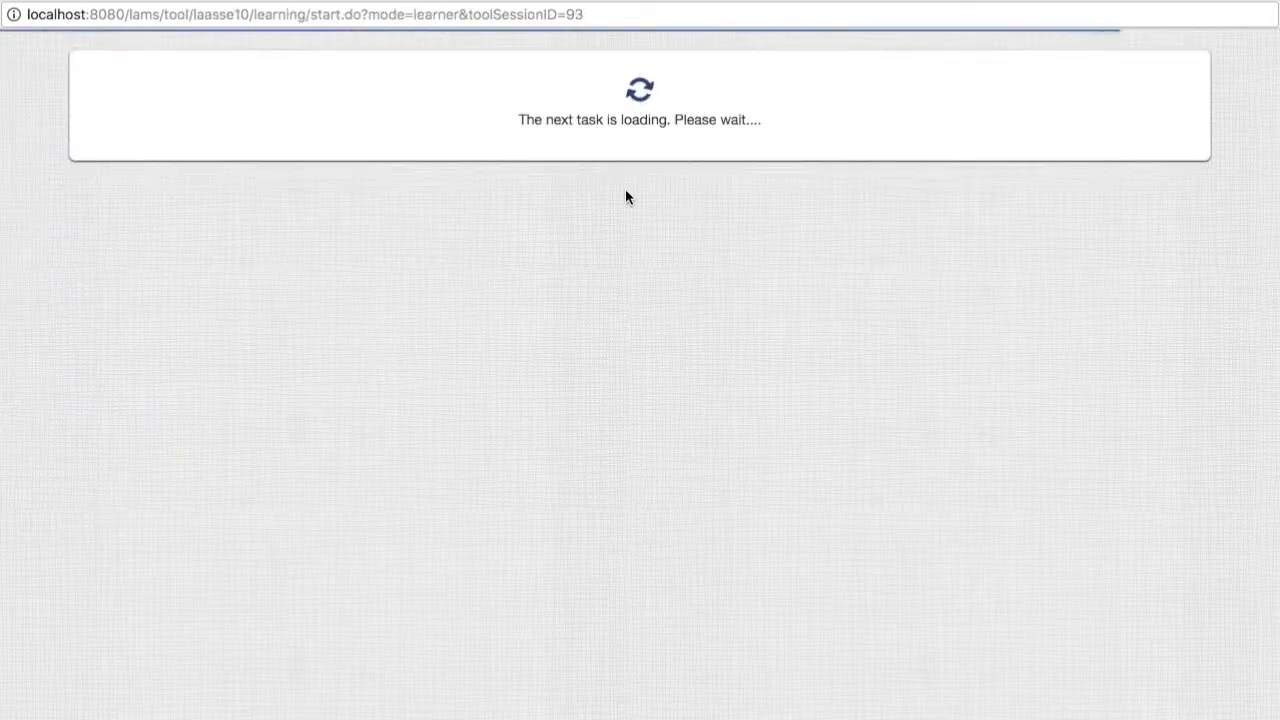
scroll(170, 372, down, 1)
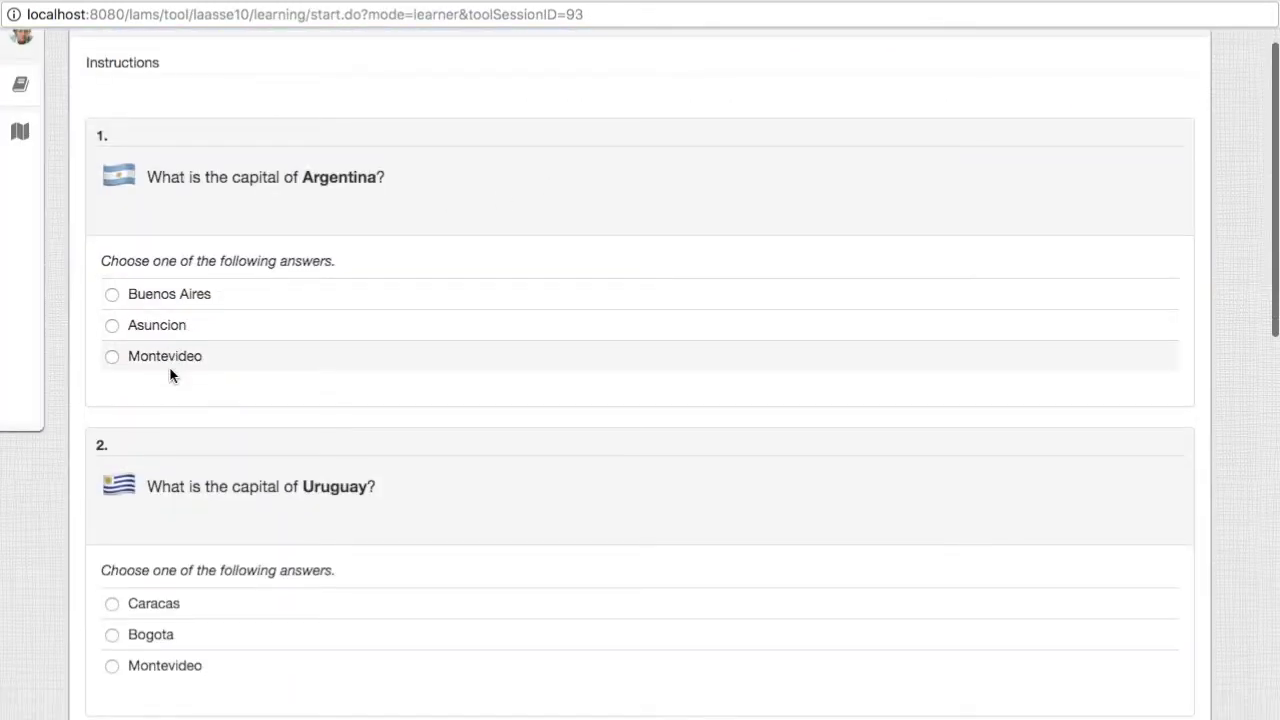
scroll(170, 375, down, 1)
mouse_move(34, 309)
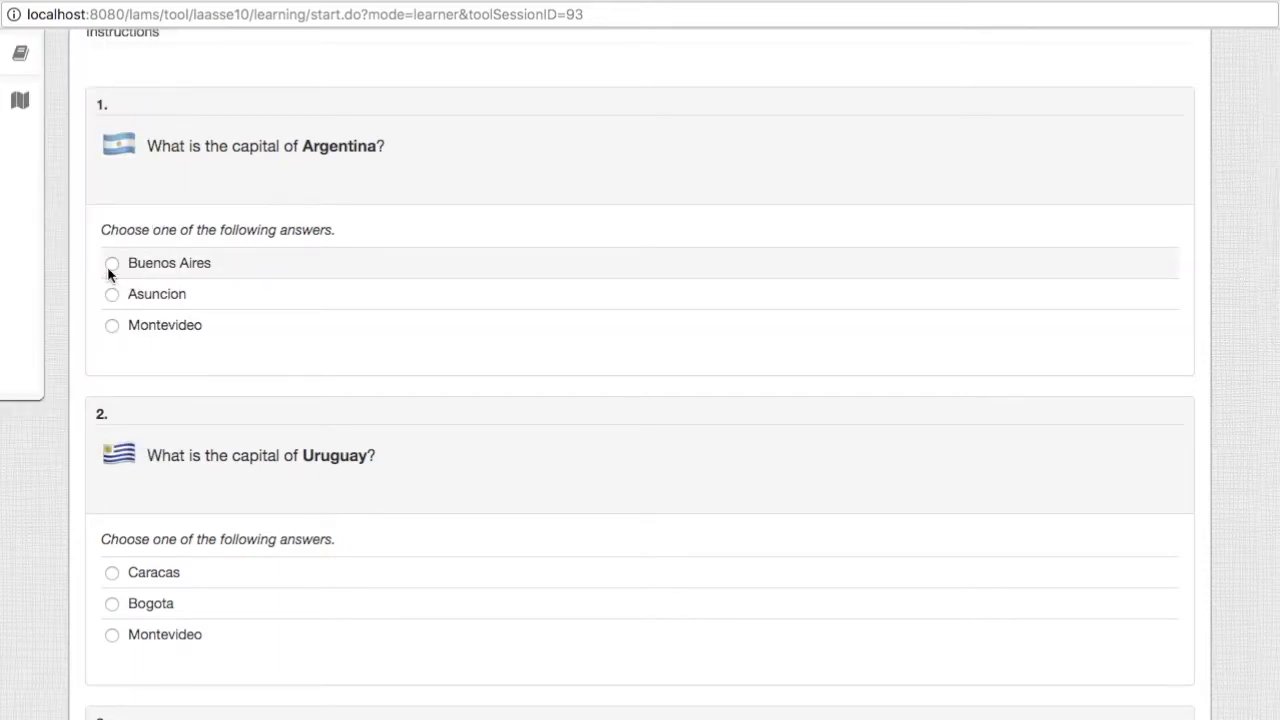
click(108, 265)
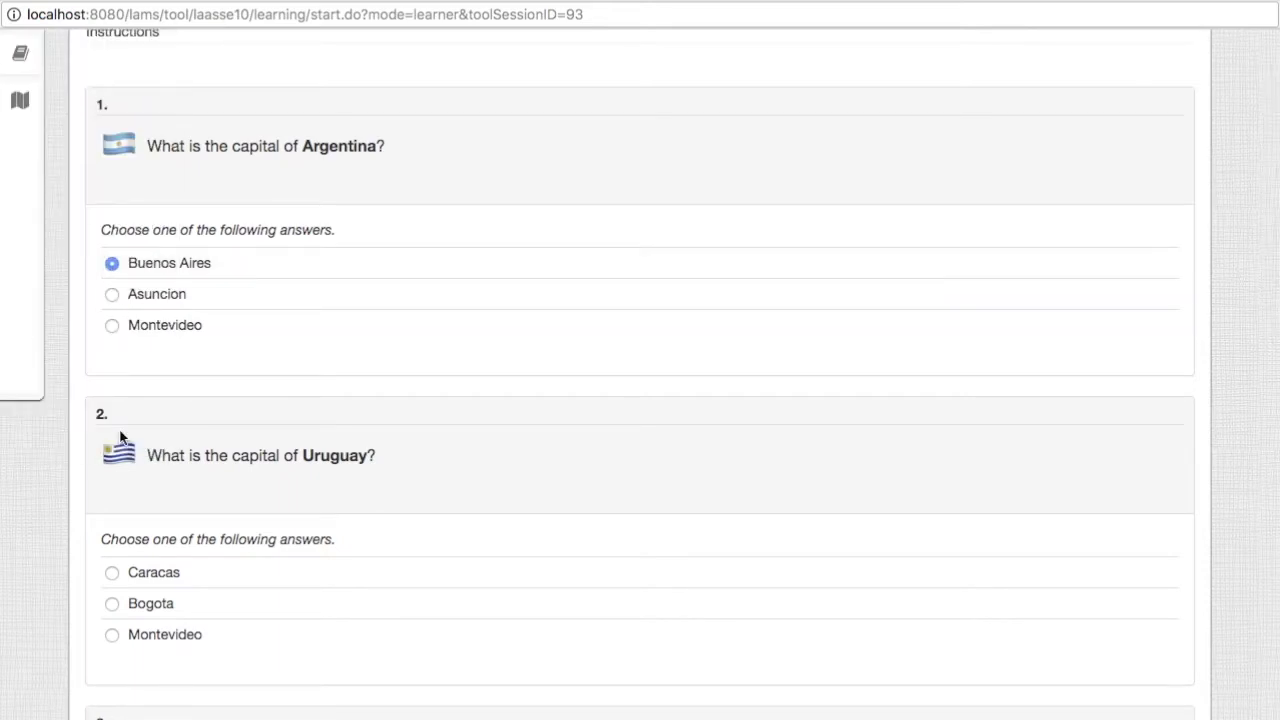
click(112, 603)
scroll(110, 610, down, 3)
click(111, 624)
Answer Santiago for Chile and Brasilia for Brazil, submit, and review the 8/10 grade
scroll(112, 600, down, 5)
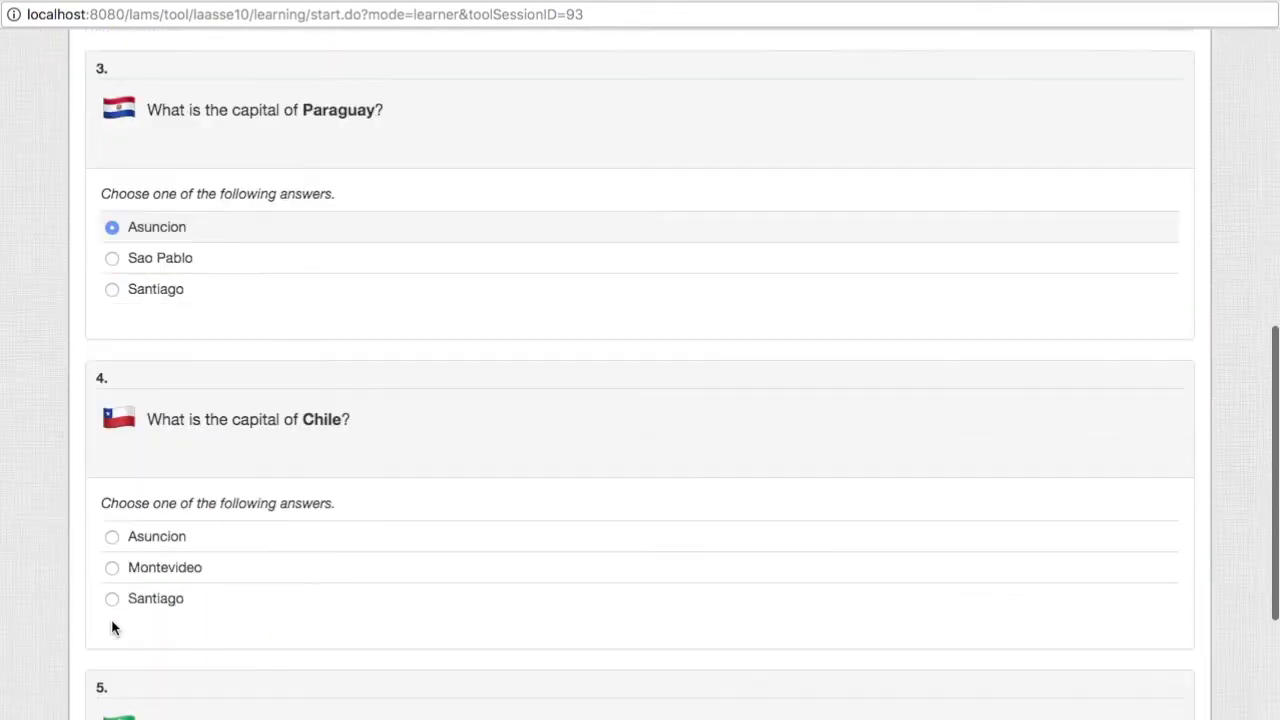
click(113, 502)
scroll(114, 503, down, 2)
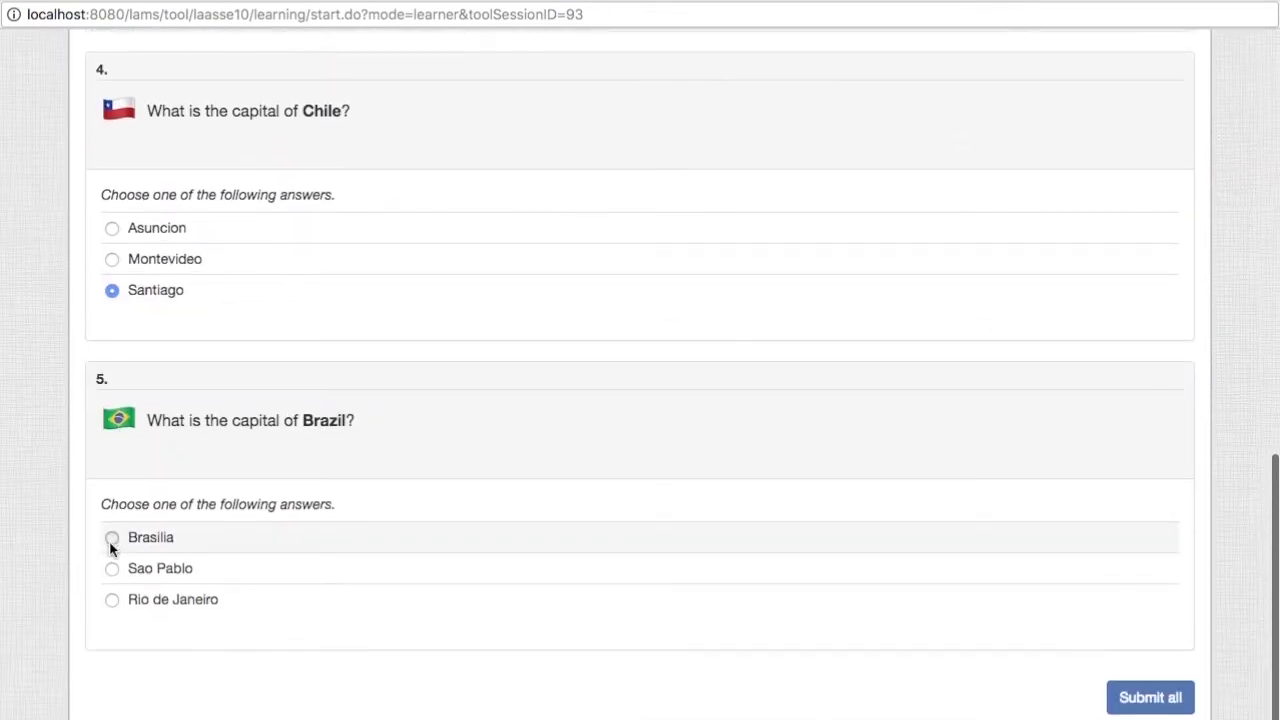
click(111, 535)
scroll(119, 250, up, 5)
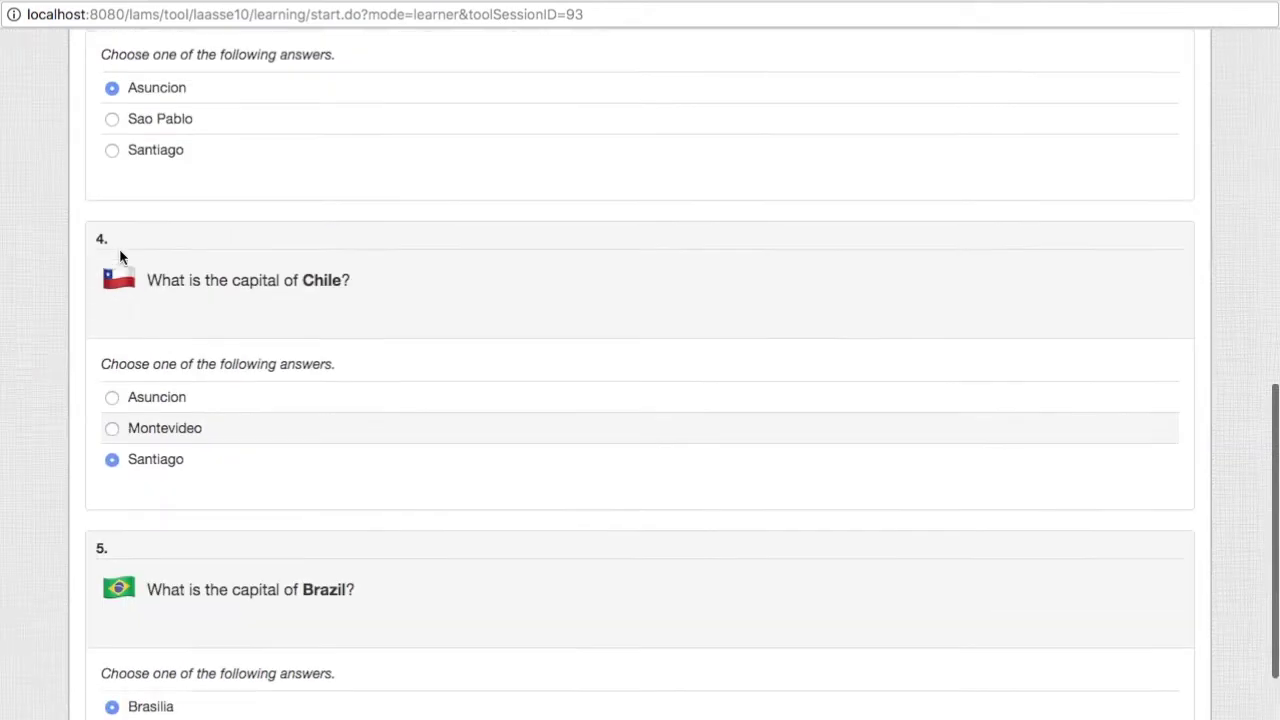
scroll(119, 252, down, 6)
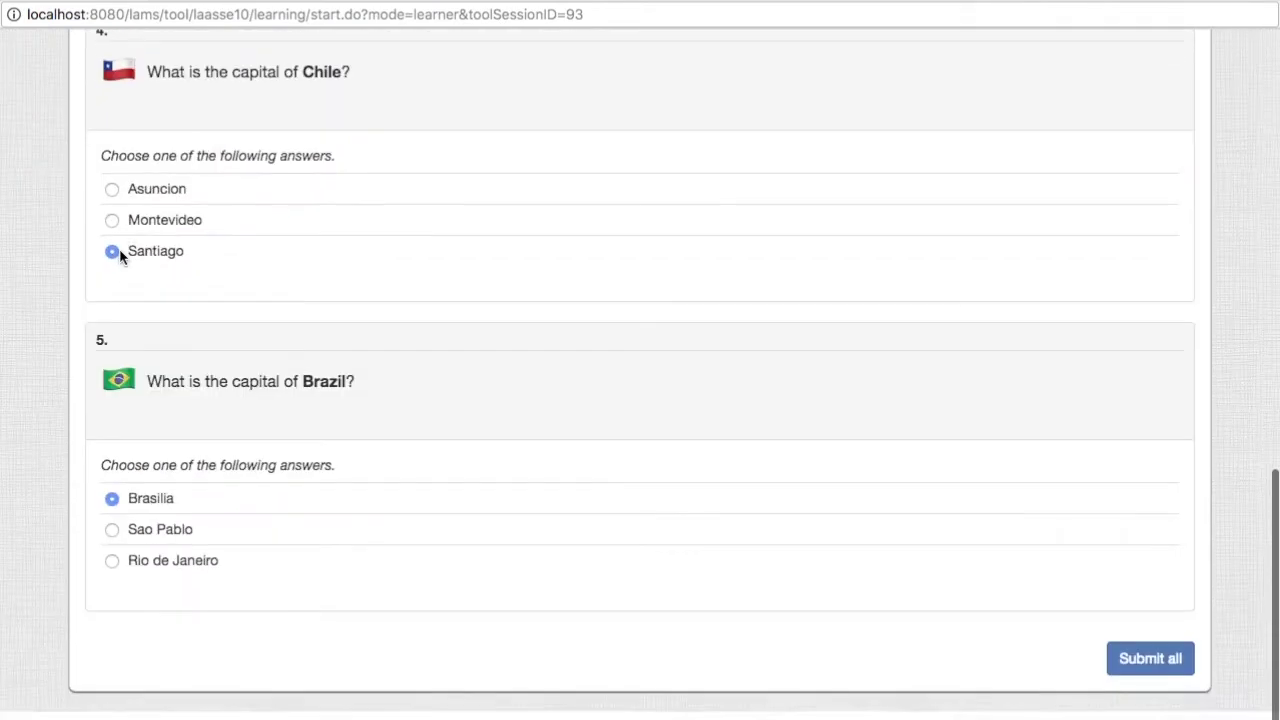
click(1135, 700)
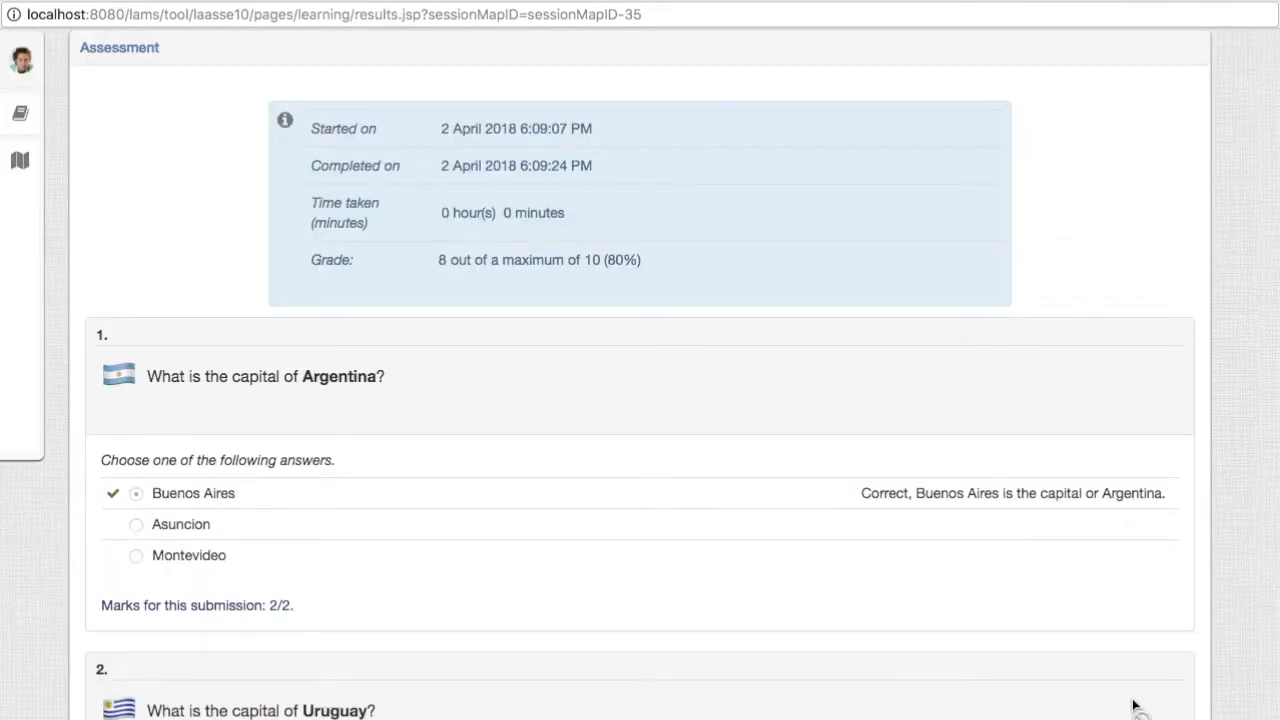
drag(440, 260, 597, 260)
scroll(600, 260, down, 13)
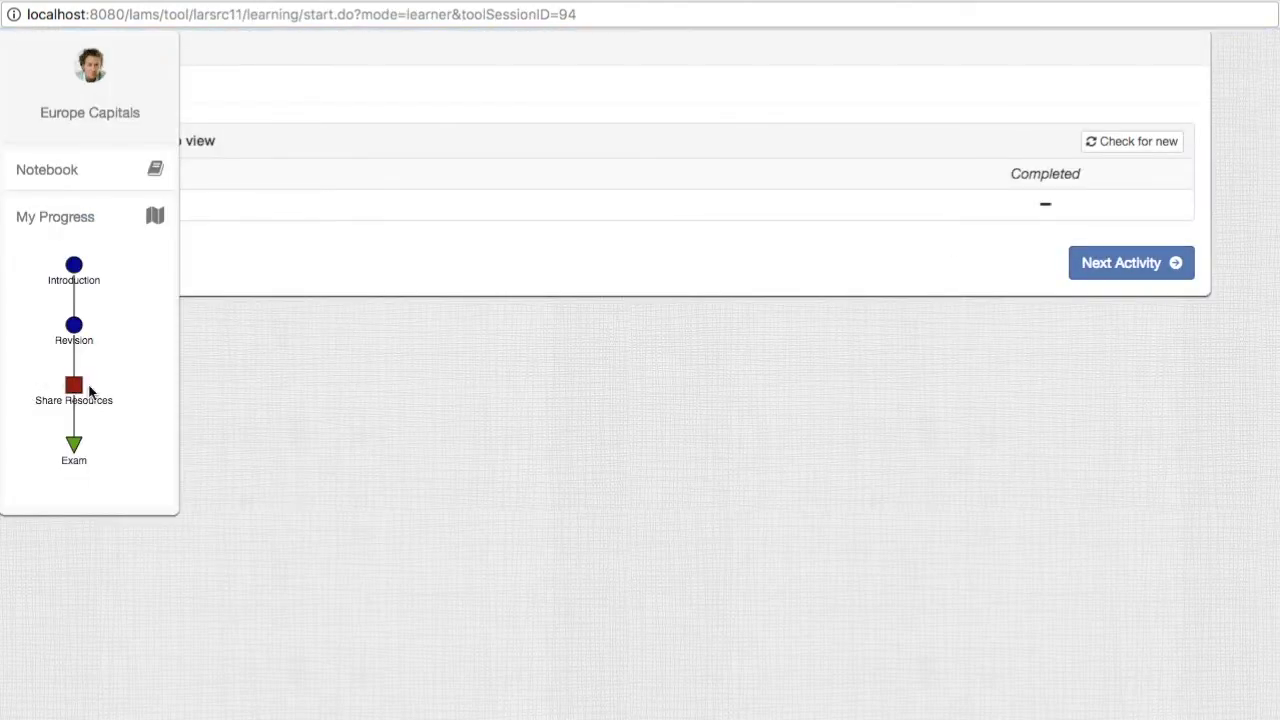
Continue to the exam and answer Luxembourg City, Nicosia and Vaduz
click(1097, 258)
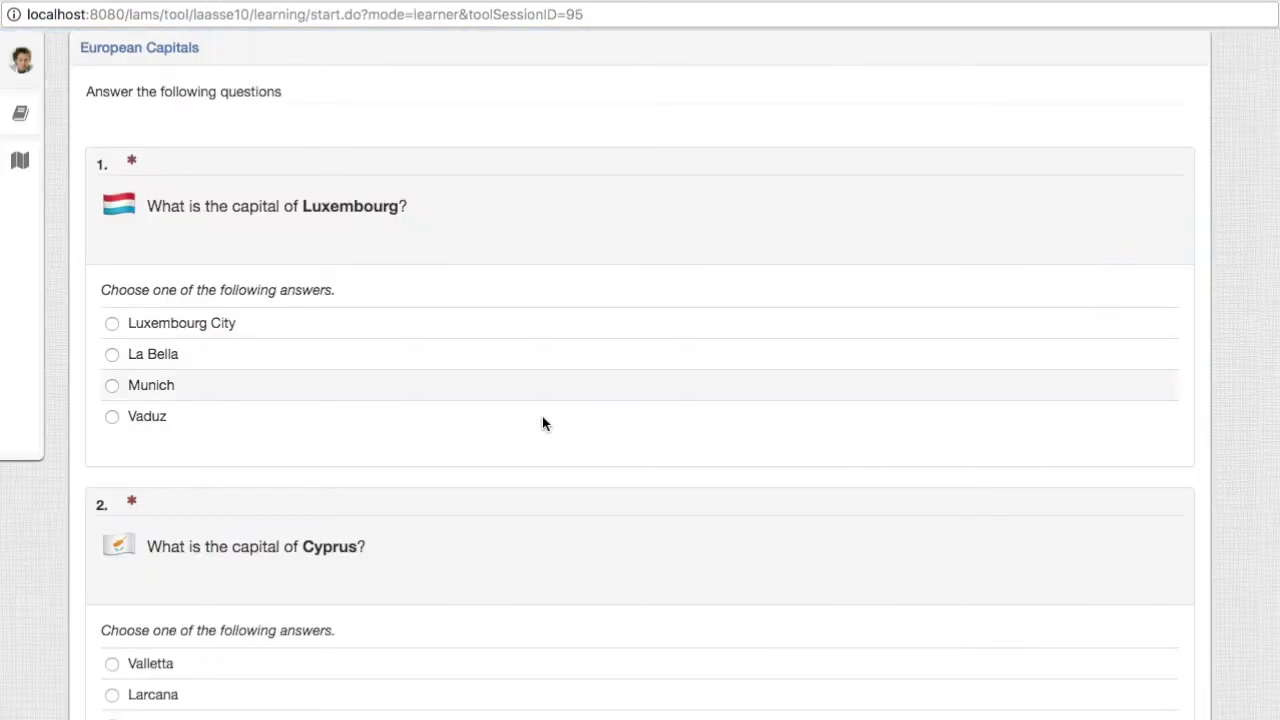
click(111, 325)
scroll(134, 528, down, 3)
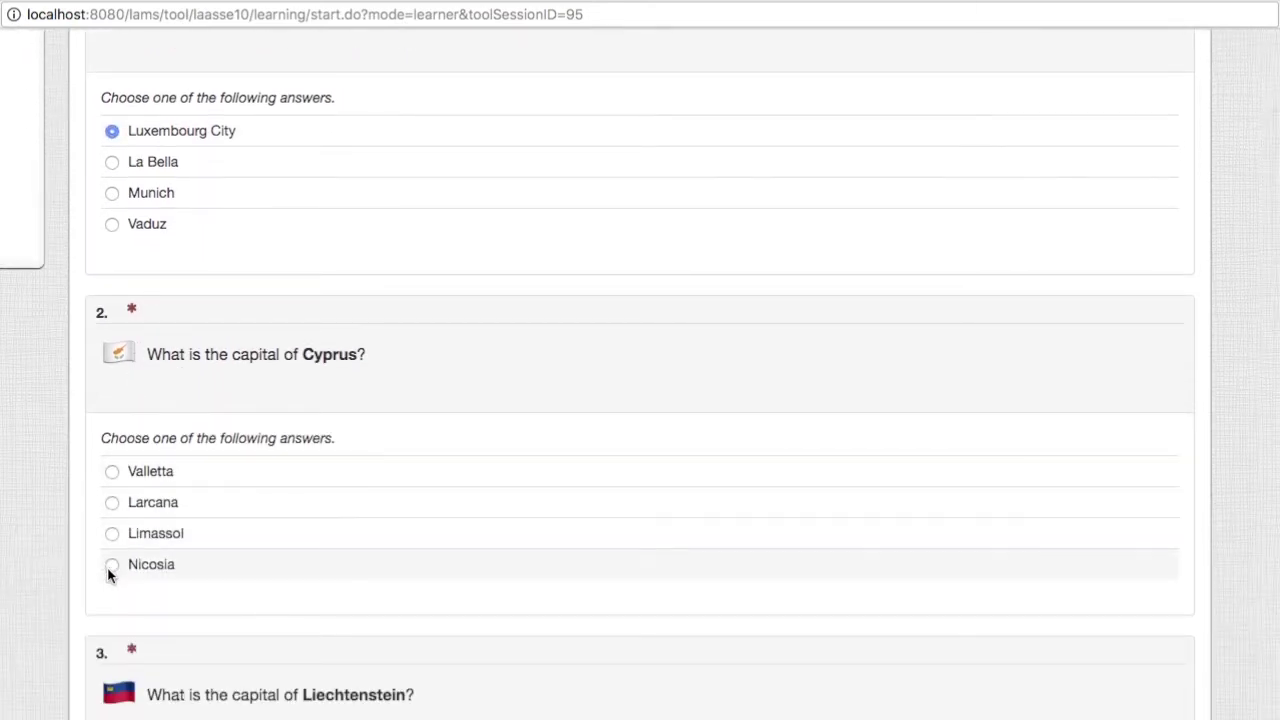
click(111, 565)
scroll(109, 563, down, 5)
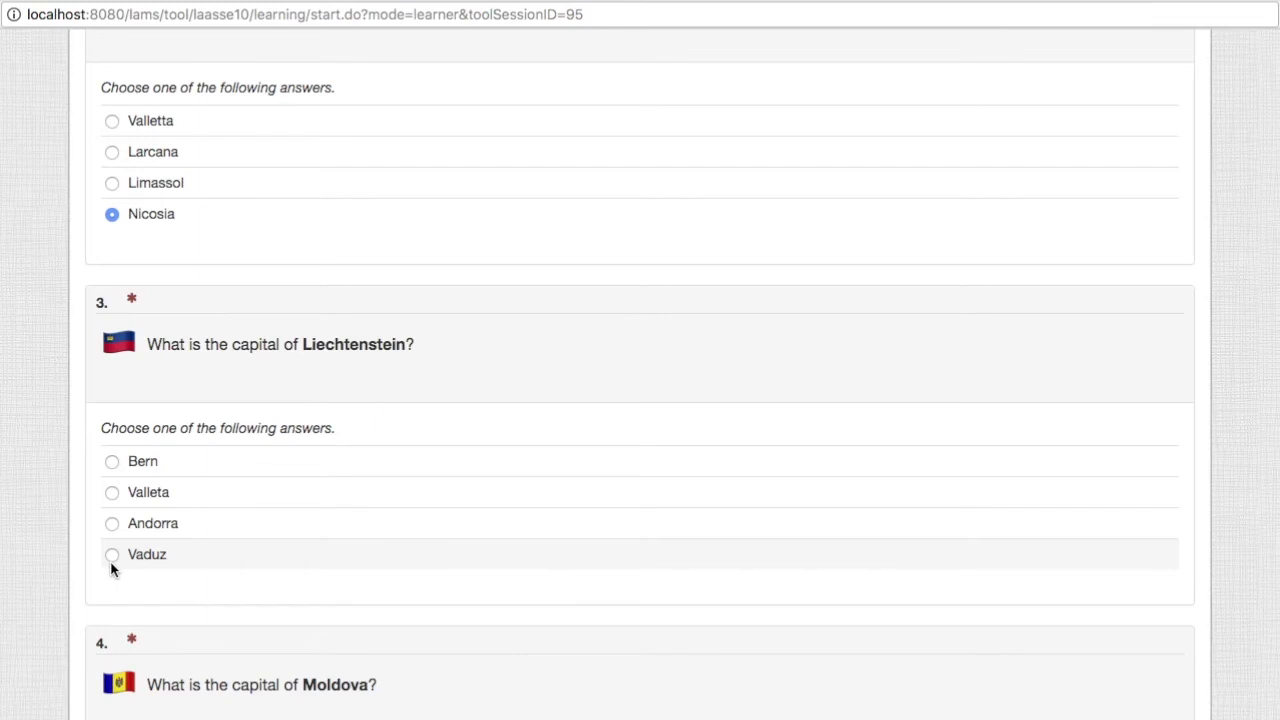
click(111, 553)
scroll(111, 555, down, 5)
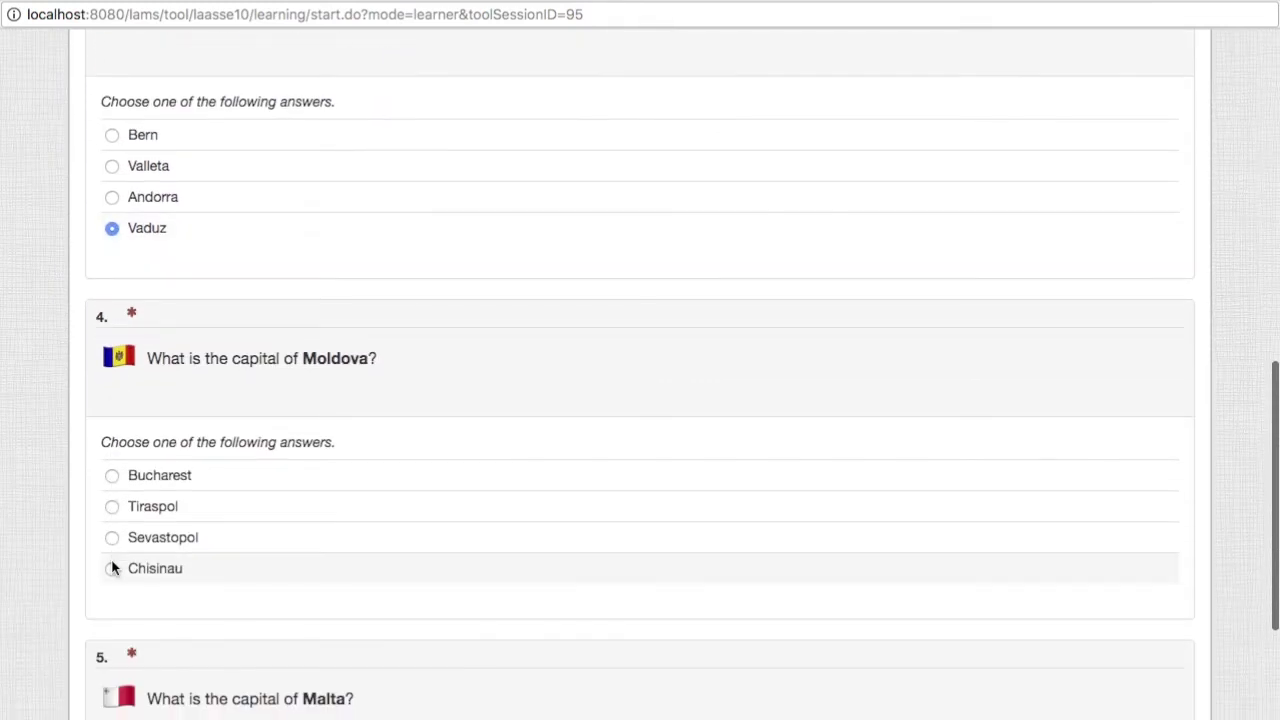
Answer Chisinau for Moldova and Valletta for Malta, then submit all answers
click(111, 568)
scroll(111, 568, down, 5)
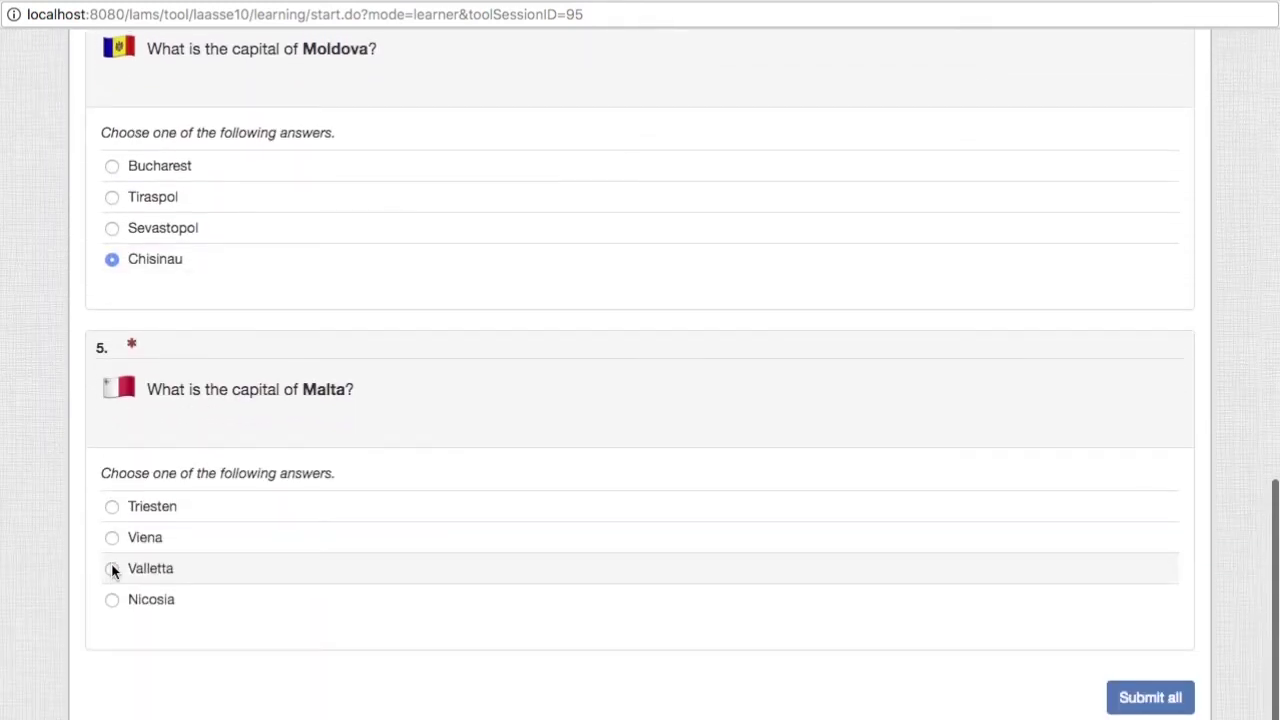
click(112, 569)
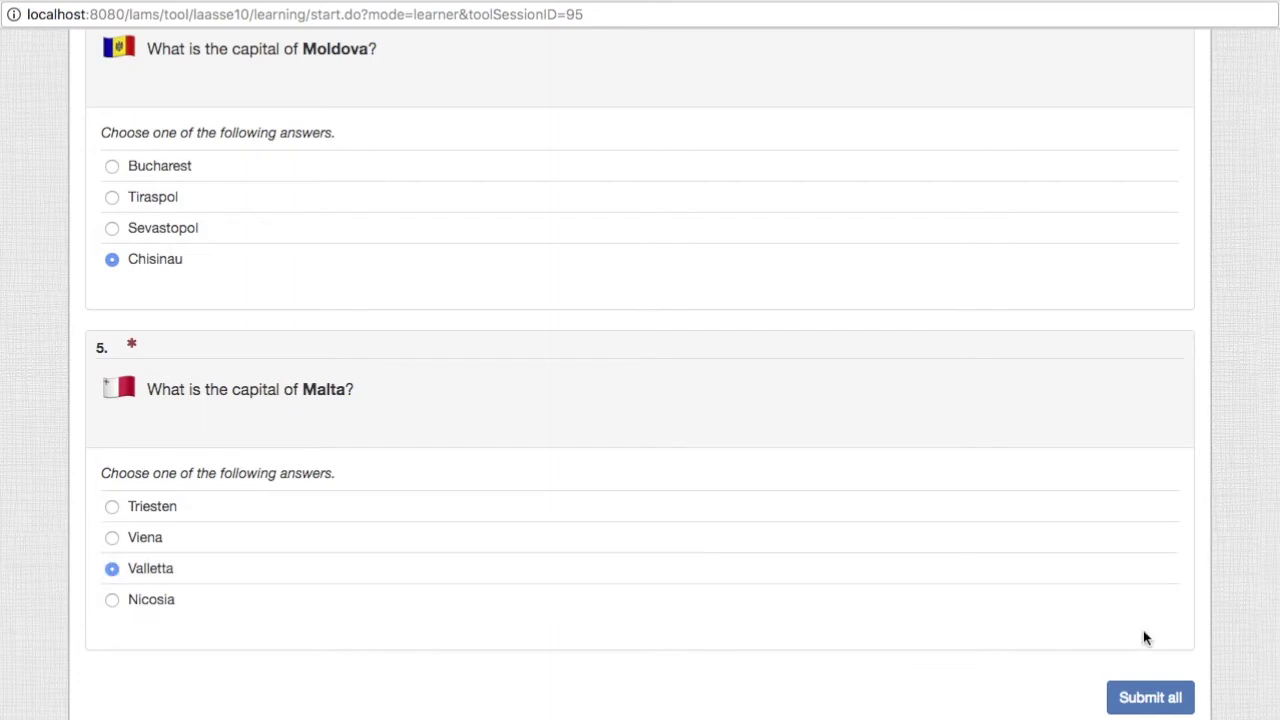
click(1150, 697)
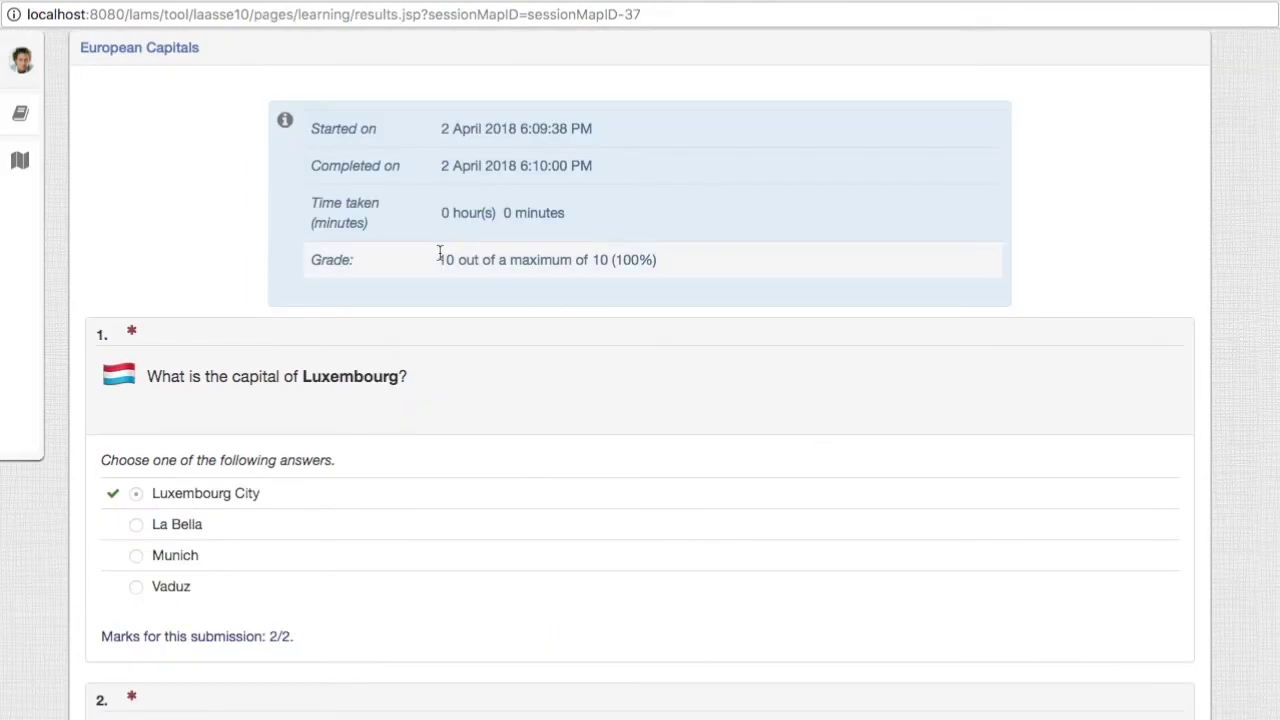
drag(439, 254, 671, 254)
scroll(671, 254, down, 15)
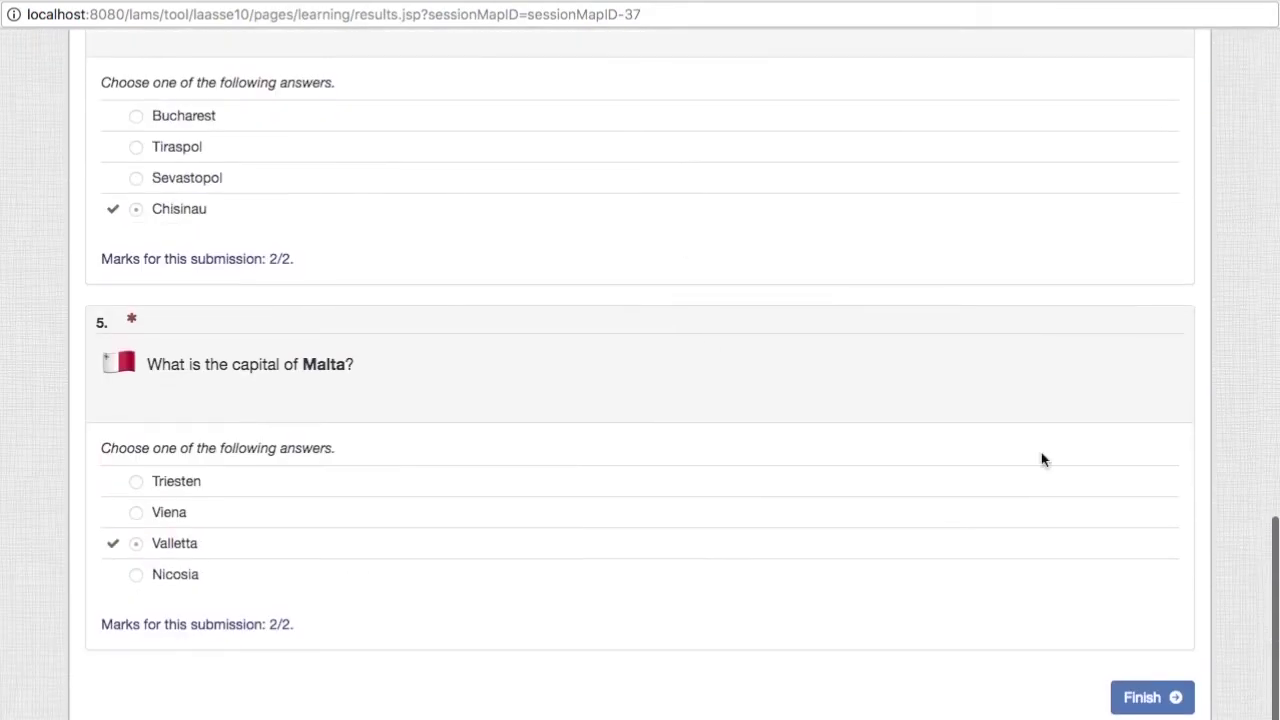
Finish the lesson and highlight the 98.00 score and the Revision 8.00 and Exam 10.00 averages
click(1145, 698)
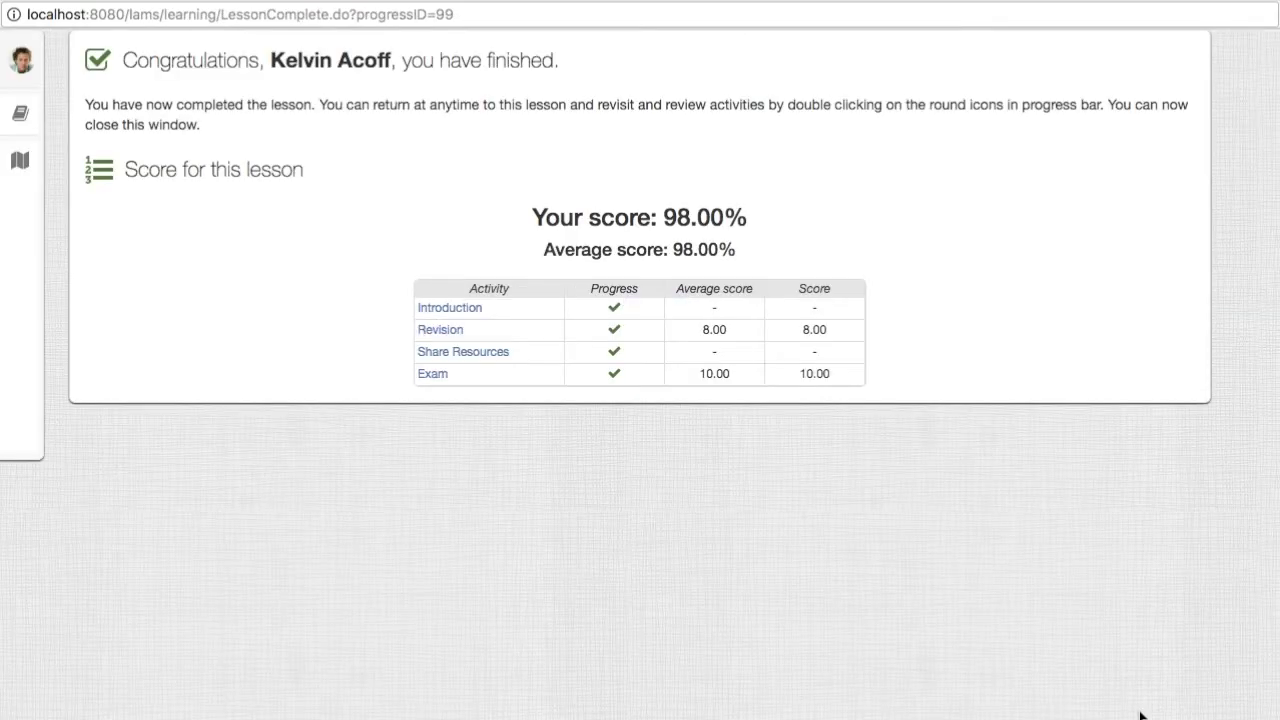
drag(662, 218, 734, 217)
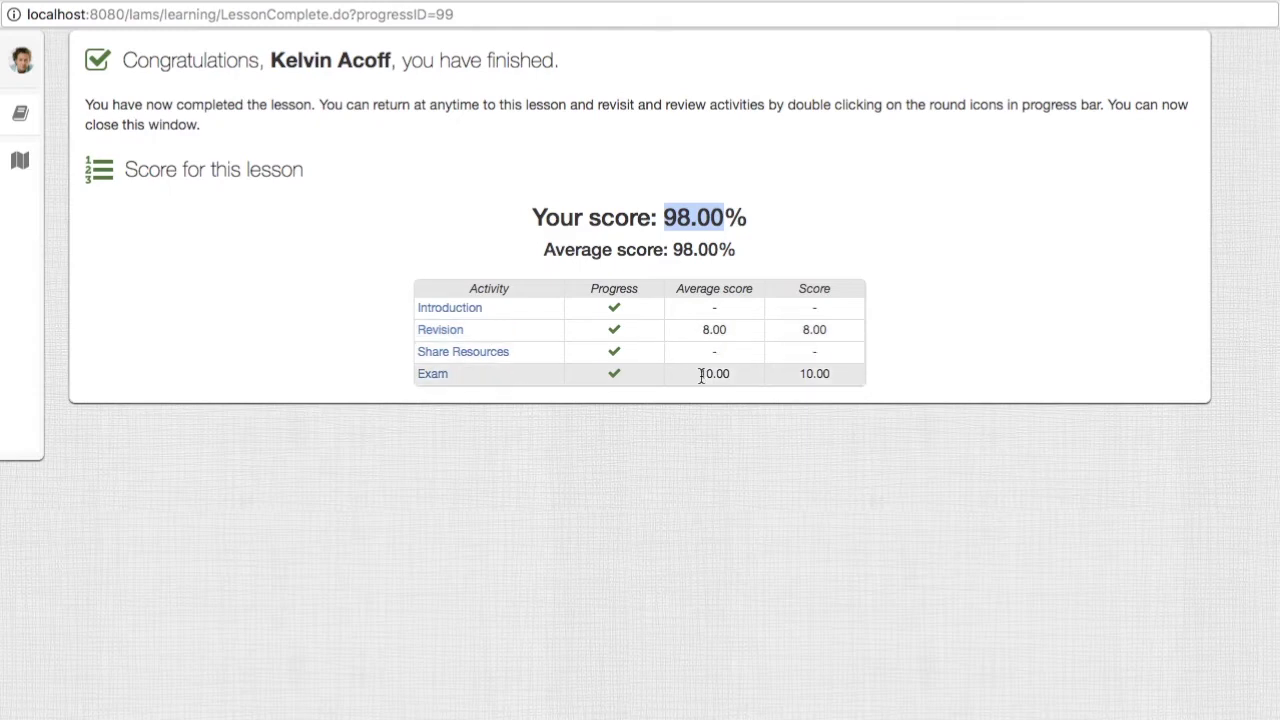
drag(700, 373, 734, 376)
drag(706, 331, 737, 333)
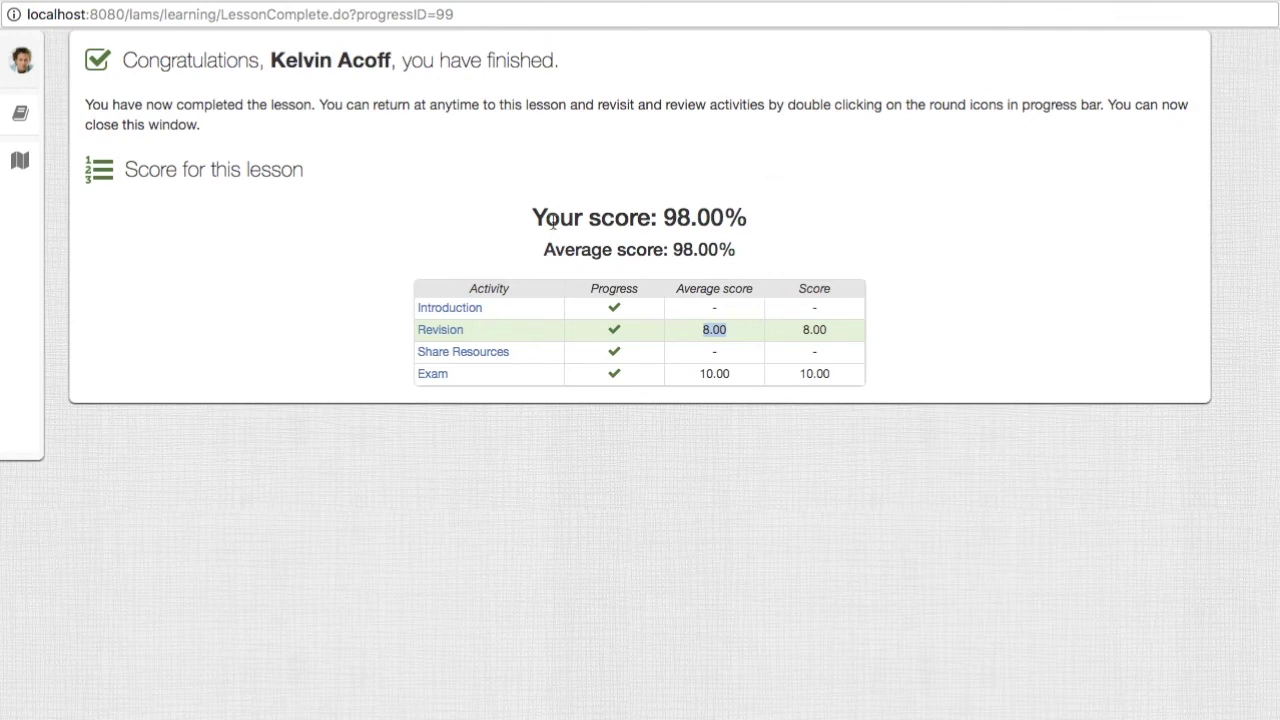
drag(532, 218, 726, 210)
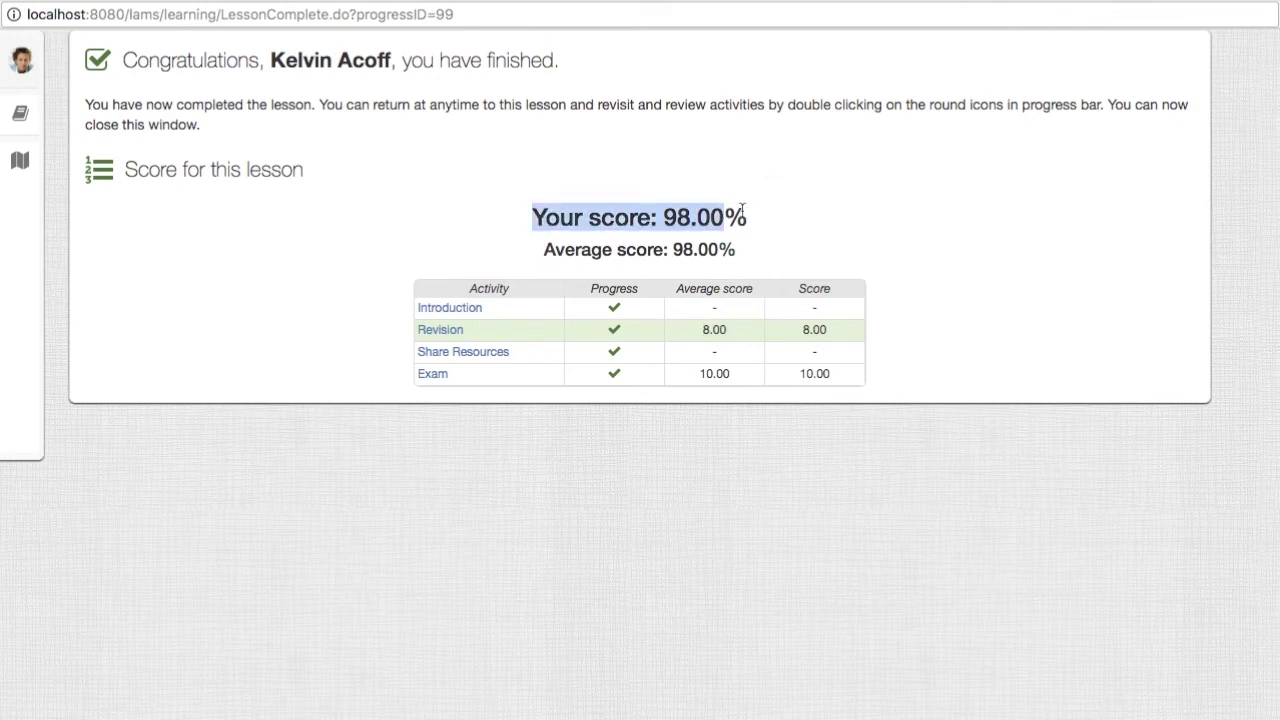